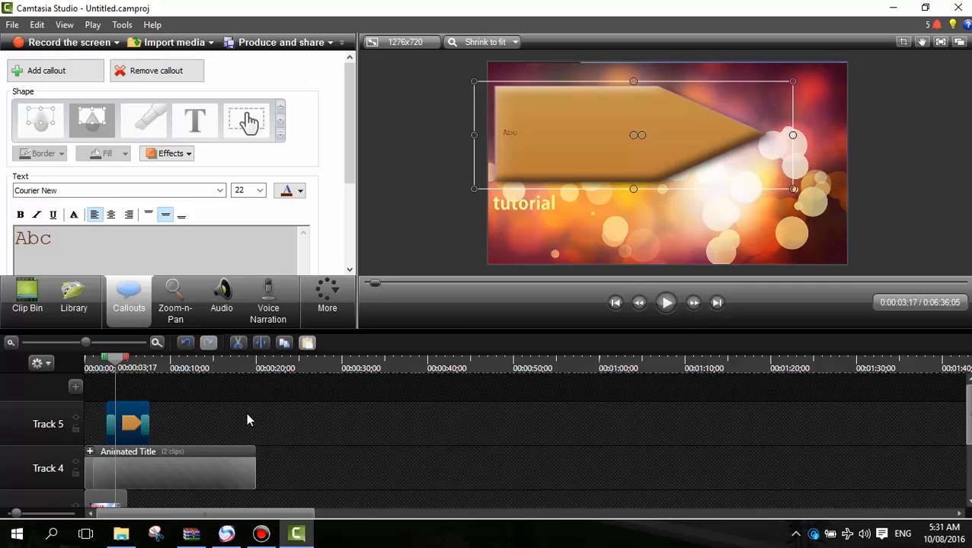
Step: Add a callout at 0:00:33;07 above the INSTALASI CAMTASIA.avi clip
scroll(246, 412, "down", 3)
scroll(246, 409, "up", 3)
left_click(368, 369)
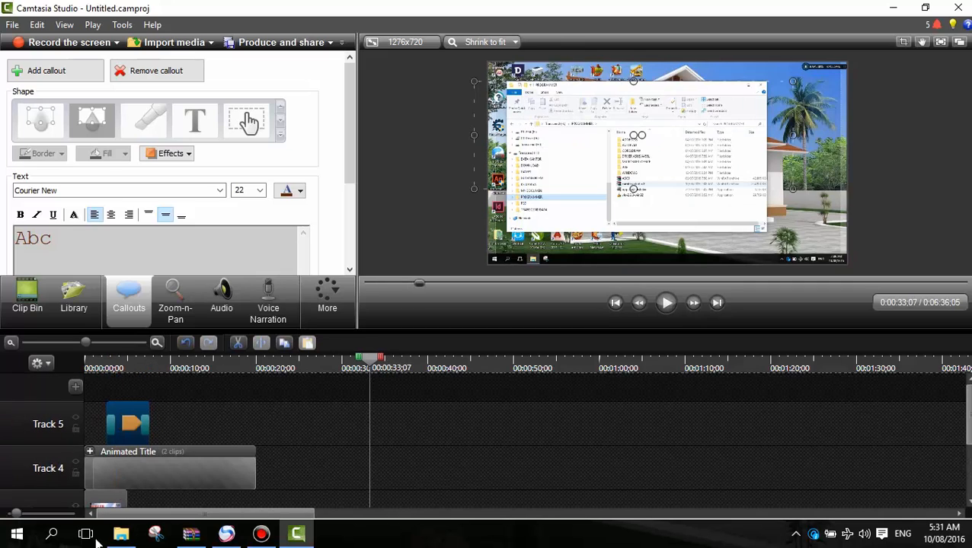
scroll(344, 131, "down", 2)
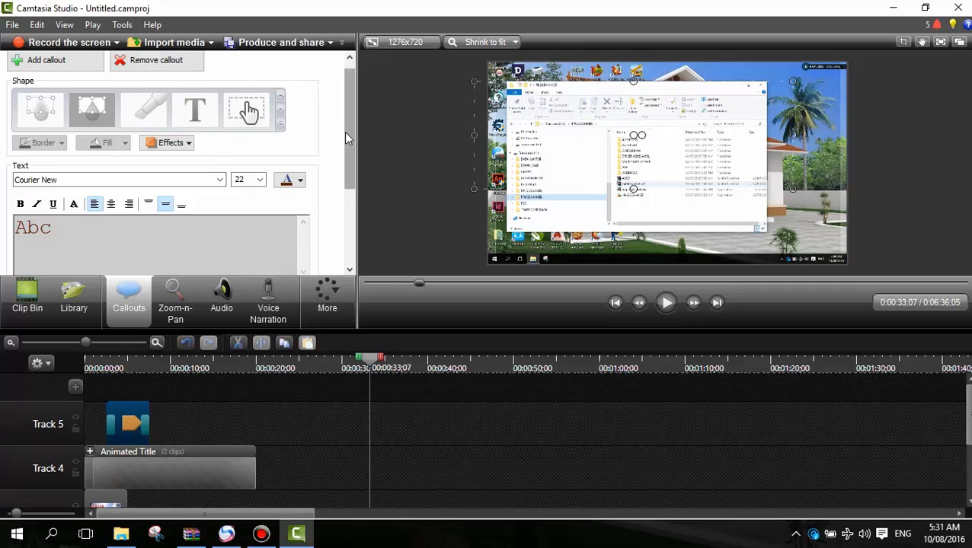
scroll(338, 144, "up", 2)
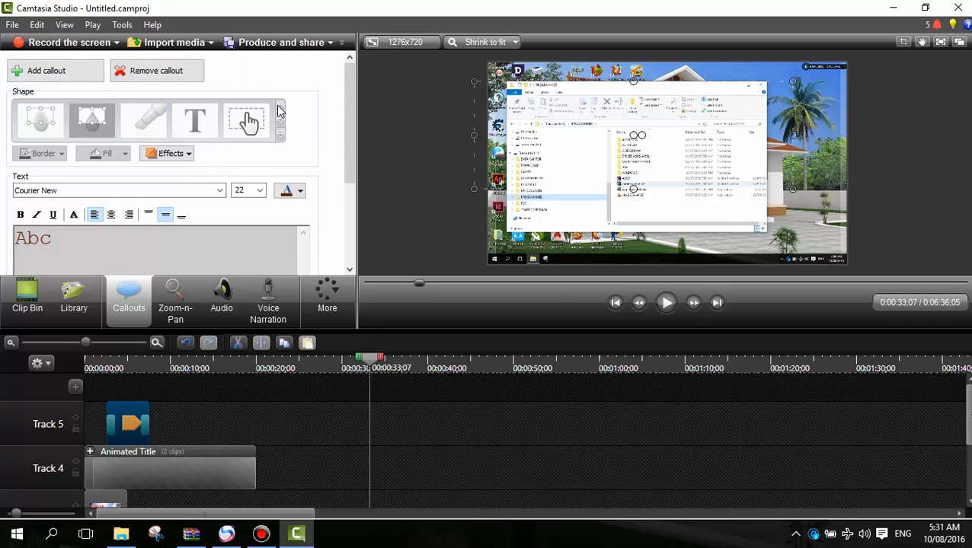
scroll(400, 471, "down", 3)
left_click(396, 471)
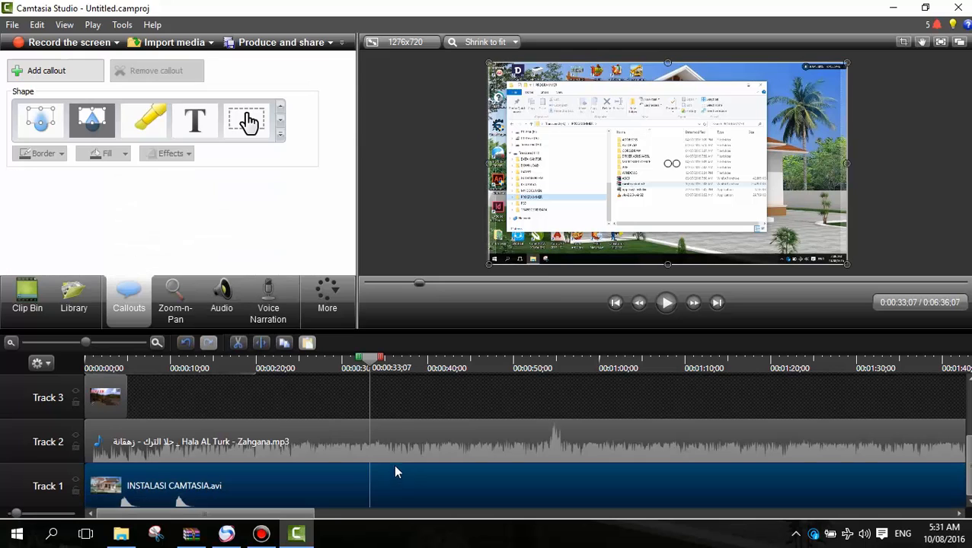
left_click(76, 71)
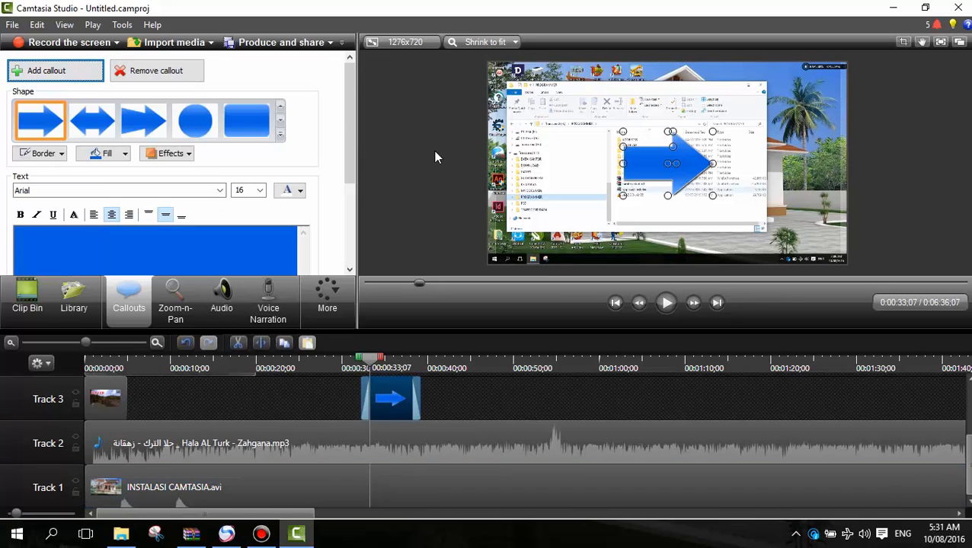
mouse_move(395, 391)
left_mouse_down()
mouse_move(357, 403)
mouse_move(397, 398)
left_mouse_up()
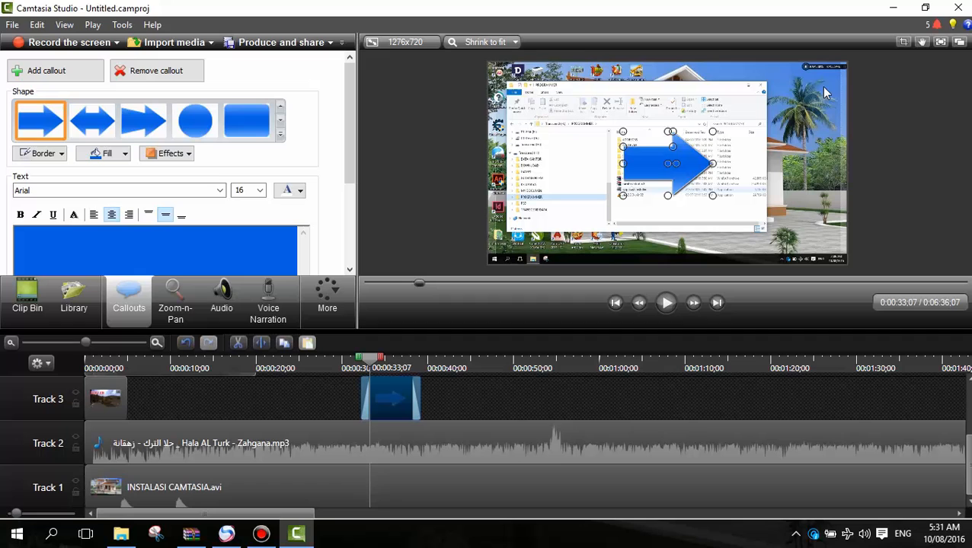
Step: Change the callout's shape to the many-pointed blue starburst and enlarge it over the file window on the canvas
left_click(280, 135)
left_click(189, 208)
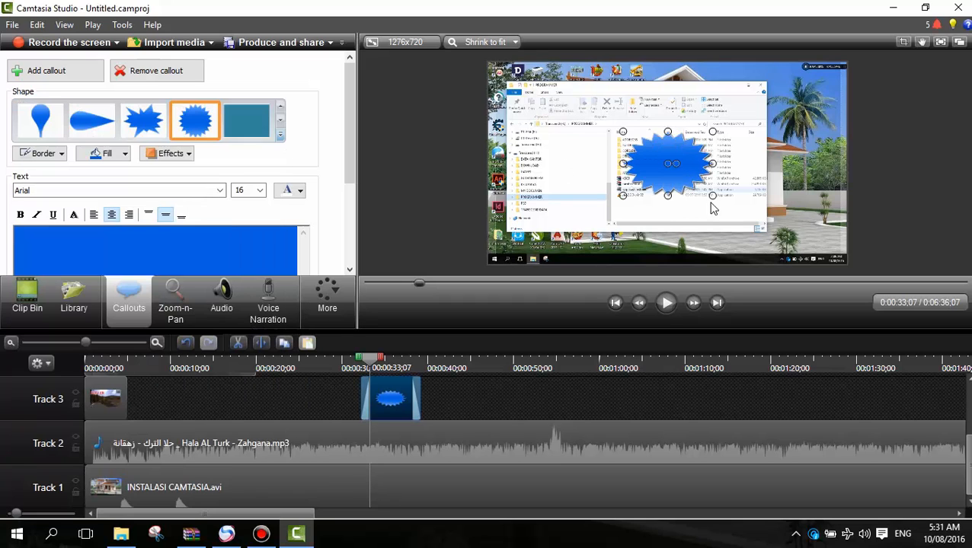
left_click_drag(713, 196, 629, 146)
Step: Enter "dsafsdfasfafsafsafs" as the starburst callout's text and apply the second effect style to the shape
left_click(115, 242)
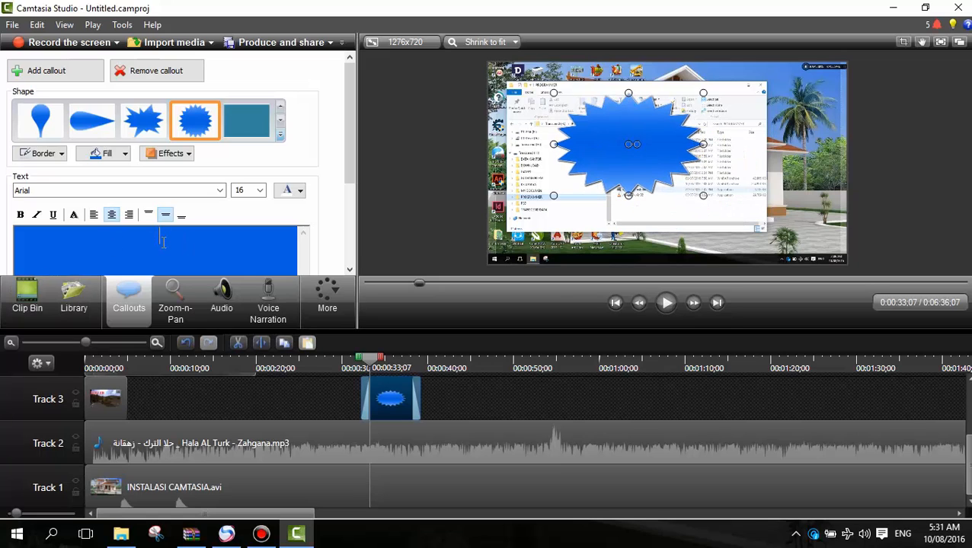
type("dsafsdfasfafsafsafs")
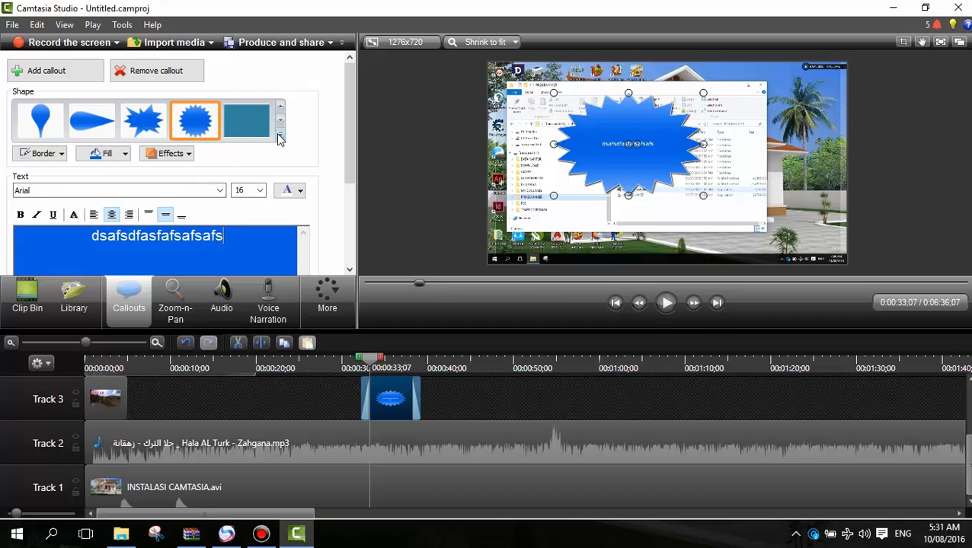
left_click(169, 154)
mouse_move(187, 191)
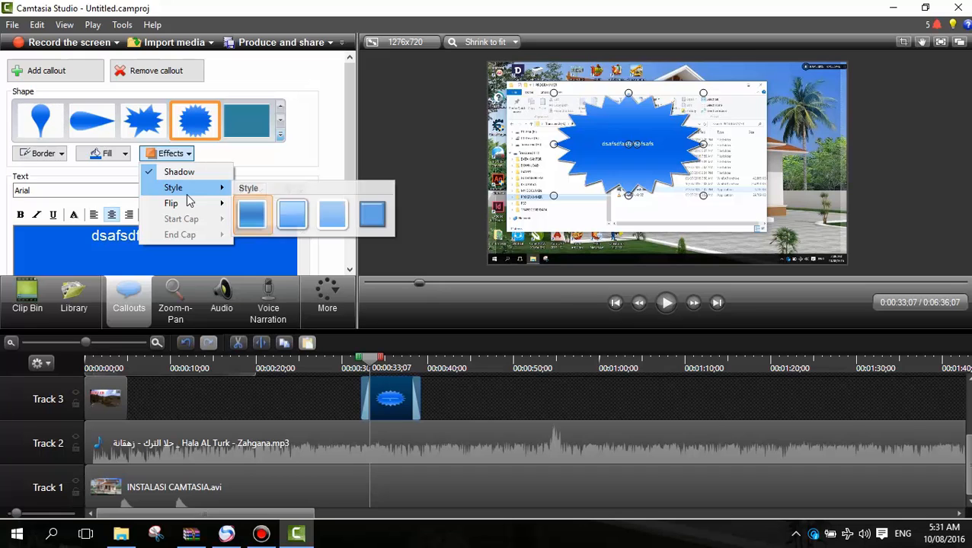
left_click(291, 217)
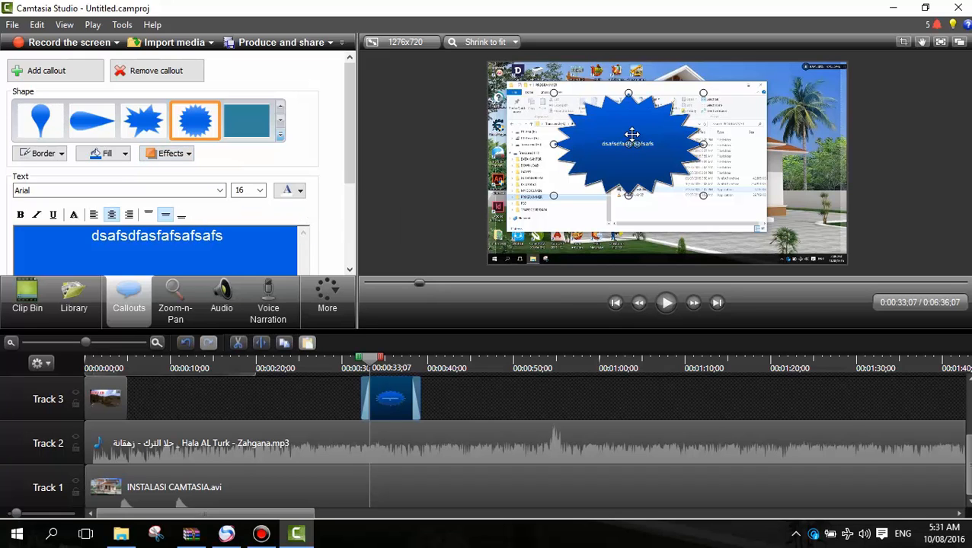
Step: Move the starburst callout over the file list on the canvas and apply a flip effect to it
left_click_drag(631, 134, 690, 148)
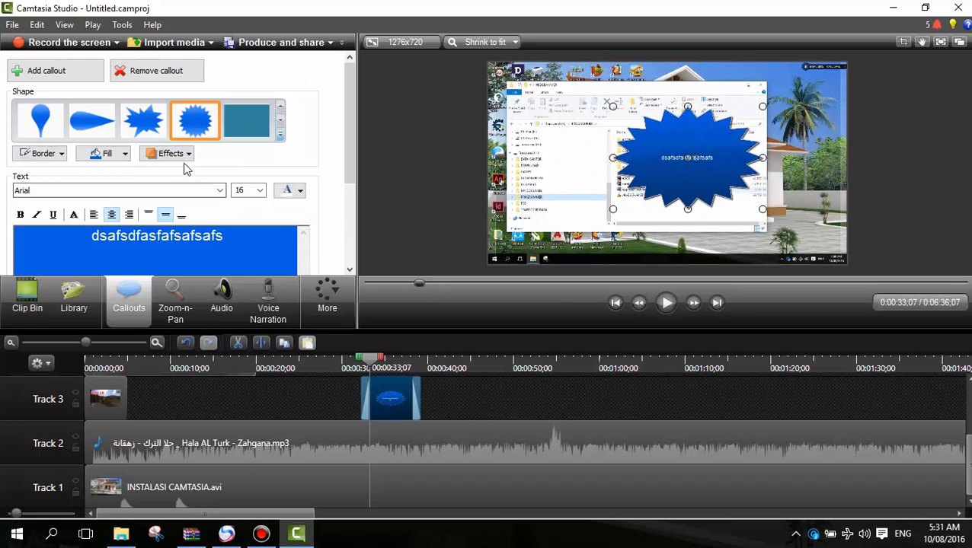
left_click(188, 154)
mouse_move(193, 206)
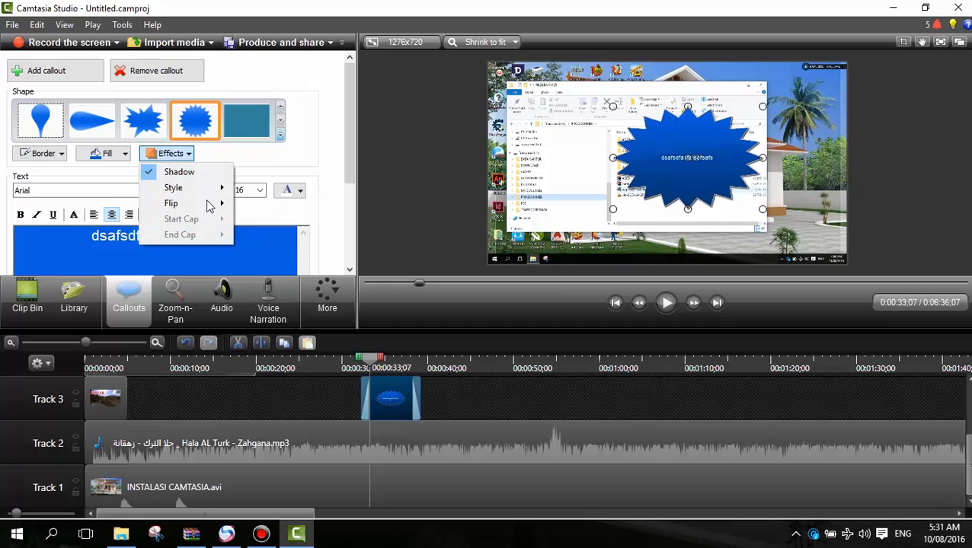
left_click(266, 205)
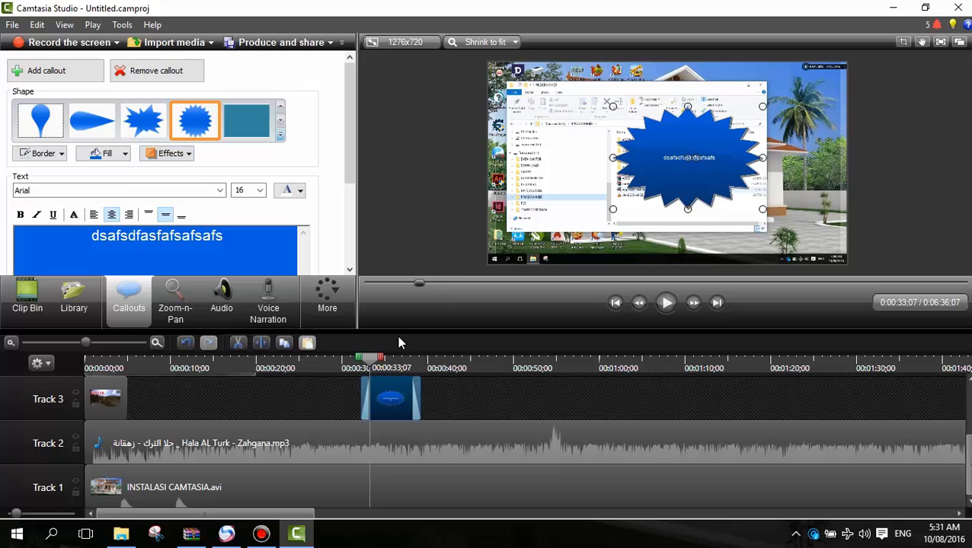
Step: Preview the callout from 0:00:30;00 and shift its clip slightly earlier on Track 3
left_click(665, 304)
left_click(665, 304)
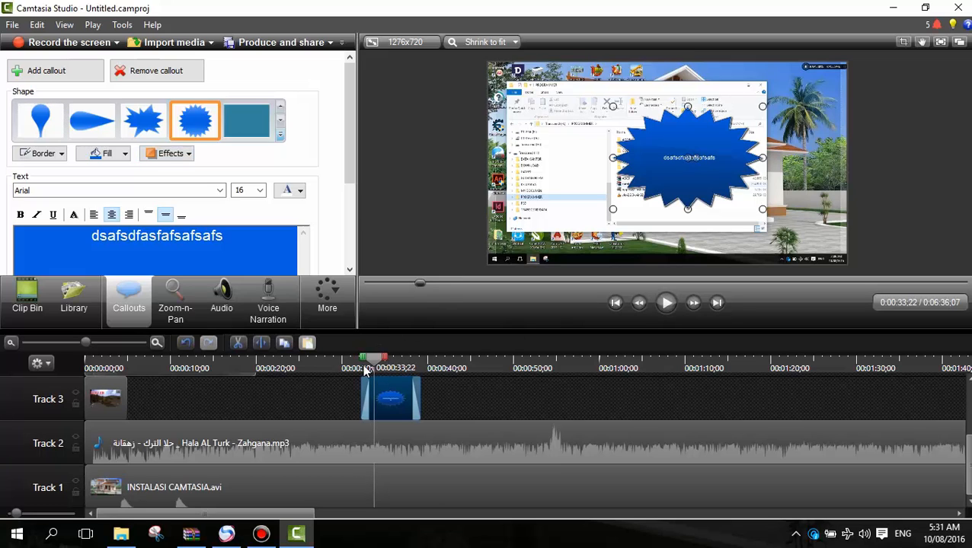
left_click_drag(373, 362, 344, 363)
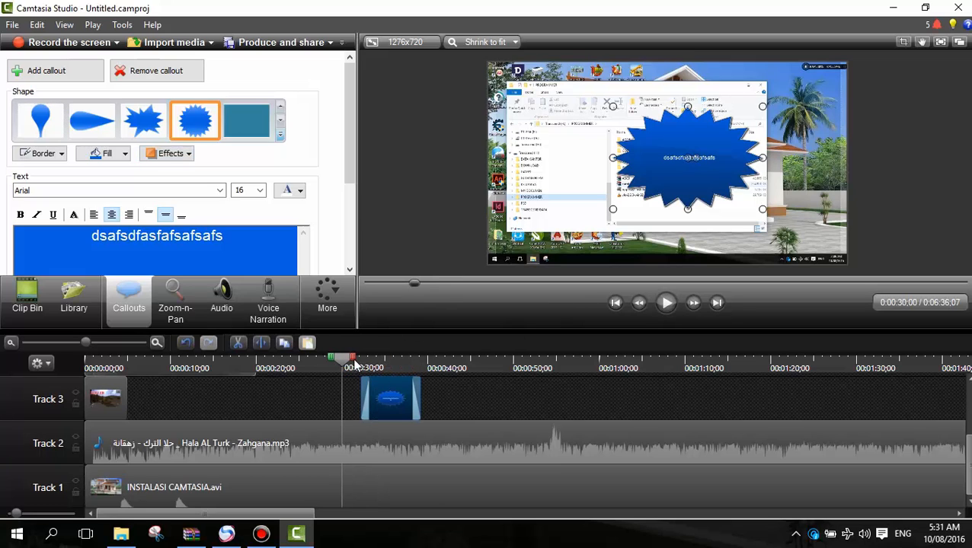
left_click(665, 303)
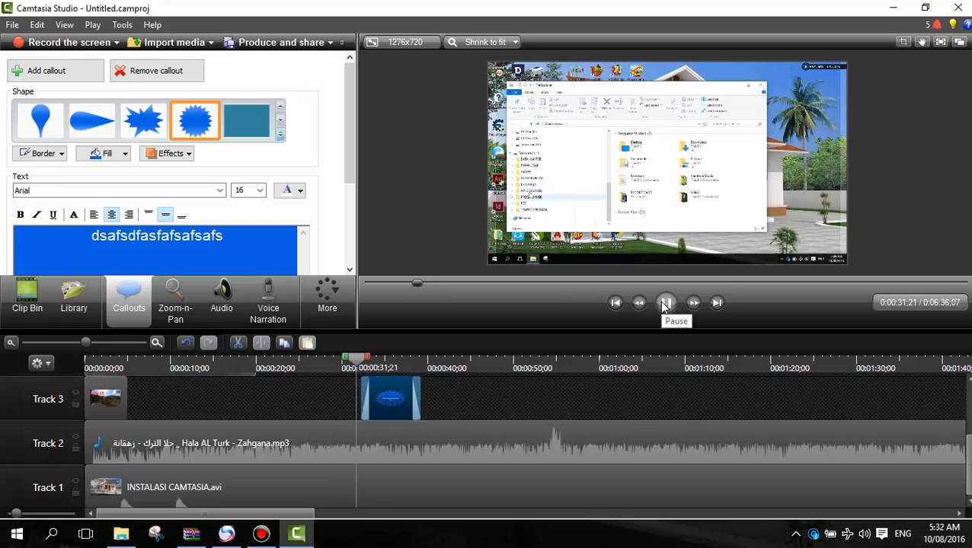
left_click(665, 304)
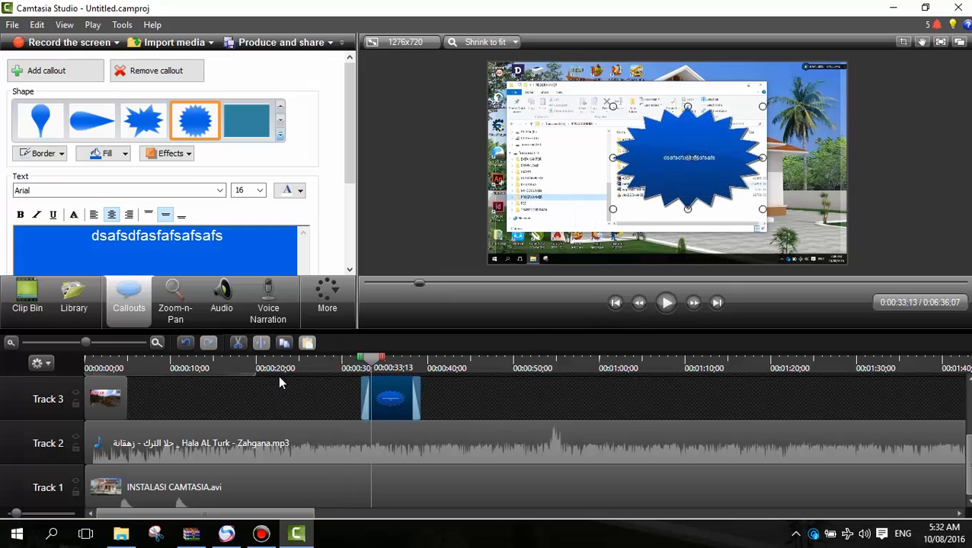
mouse_move(387, 391)
left_mouse_down()
mouse_move(365, 391)
mouse_move(374, 392)
left_mouse_up()
Step: Set the starburst callout's fill to orange and remove its border
left_click(121, 157)
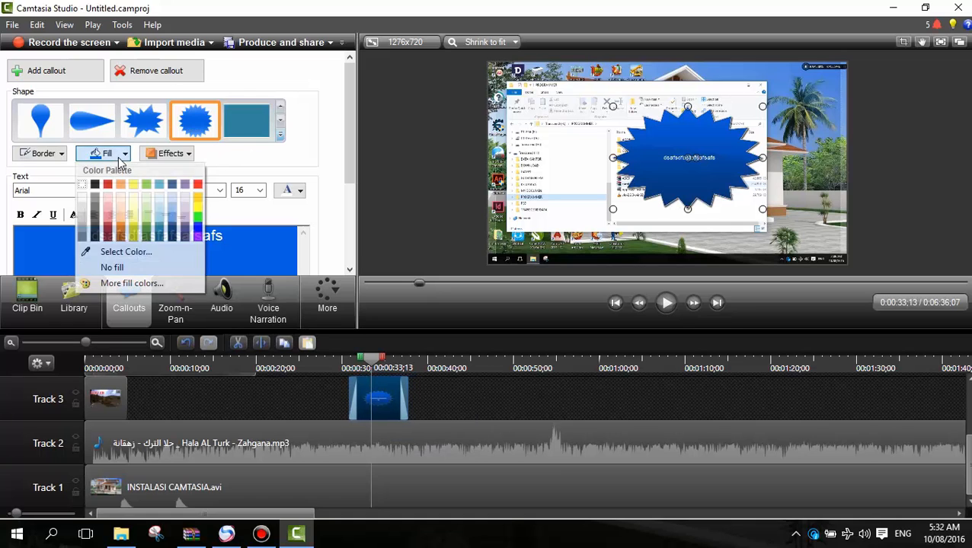
left_click(125, 188)
left_click(64, 155)
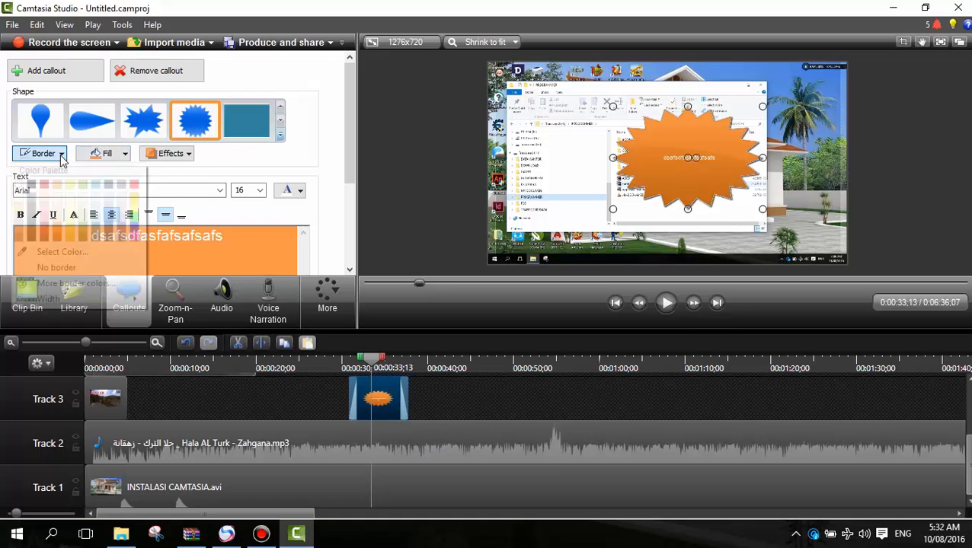
left_click(61, 268)
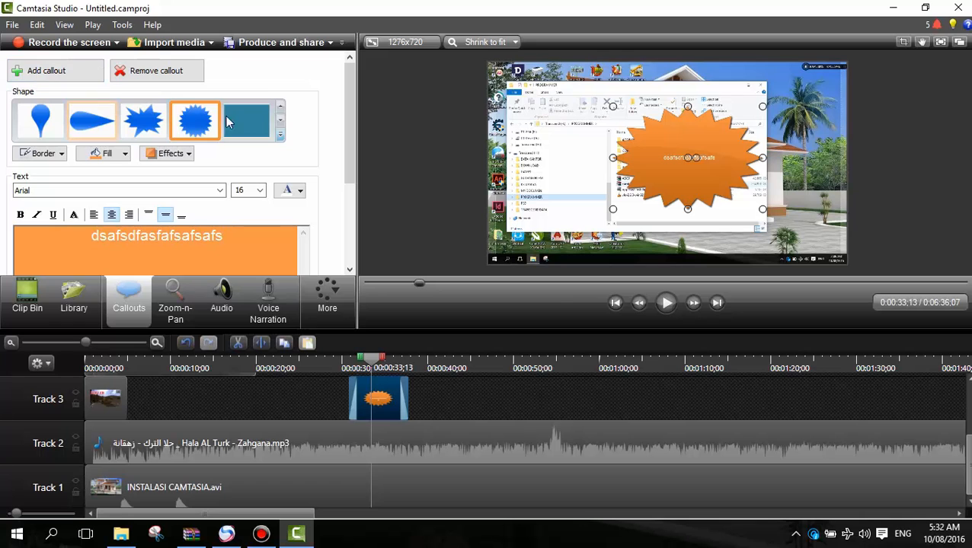
Step: Change the callout to a Sketch Motion rectangle, then reposition and resize it around the folder list in the file window
left_click(281, 135)
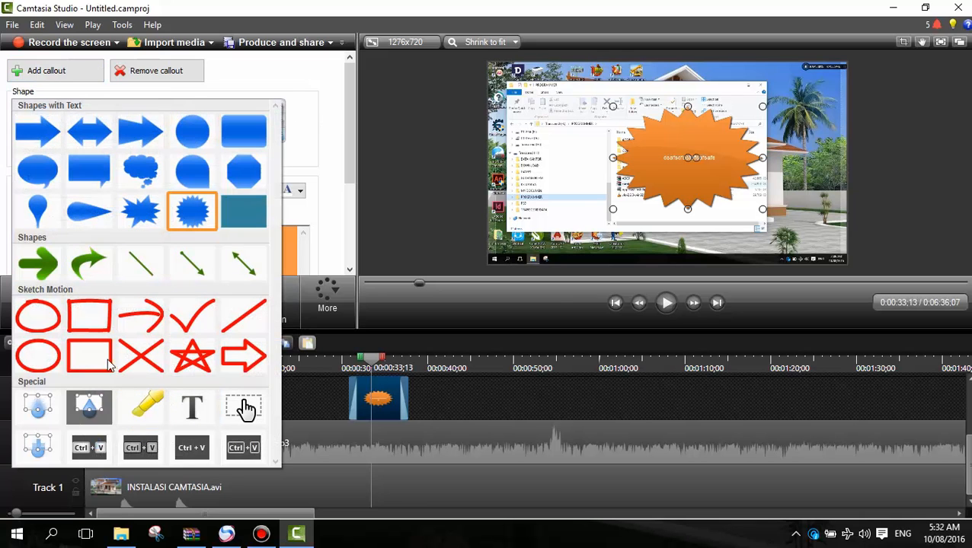
left_click(88, 316)
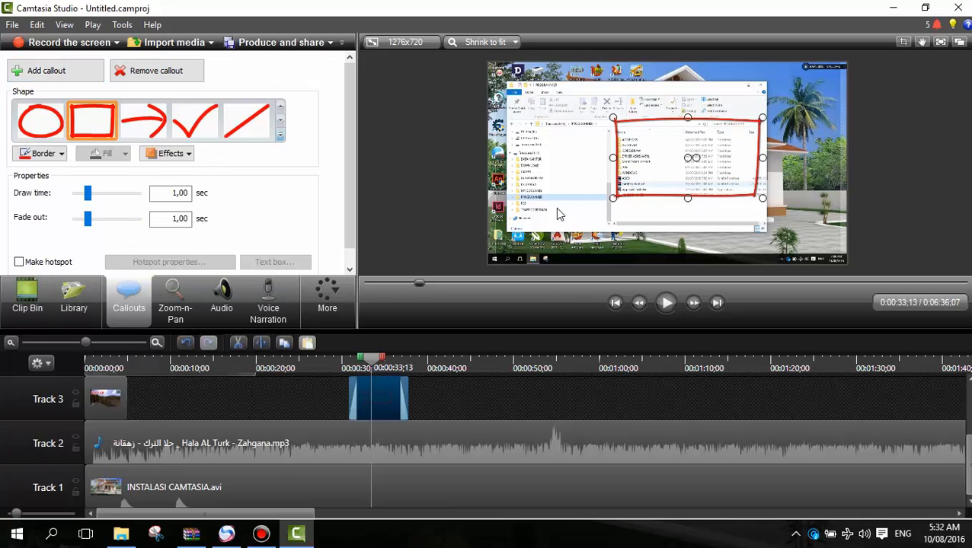
left_click_drag(687, 160, 616, 163)
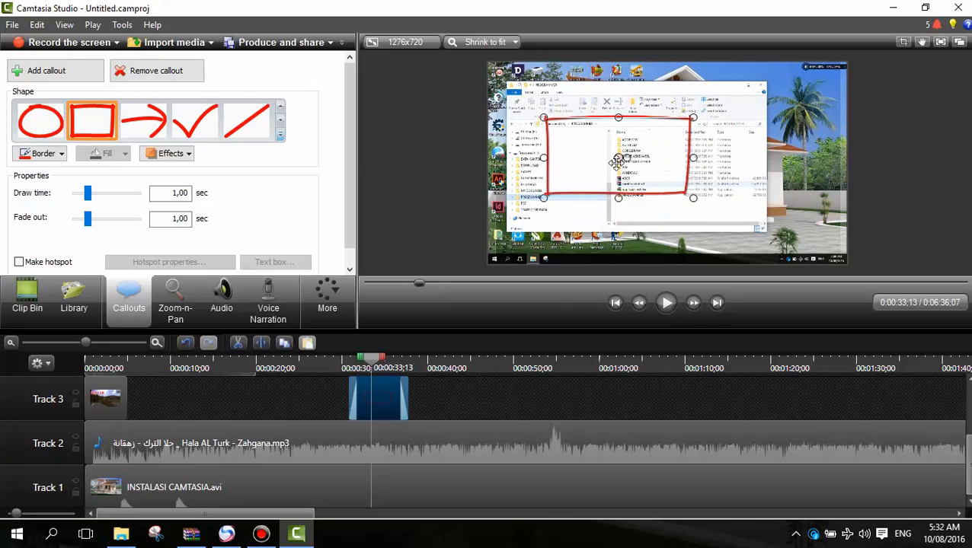
left_click_drag(690, 160, 613, 161)
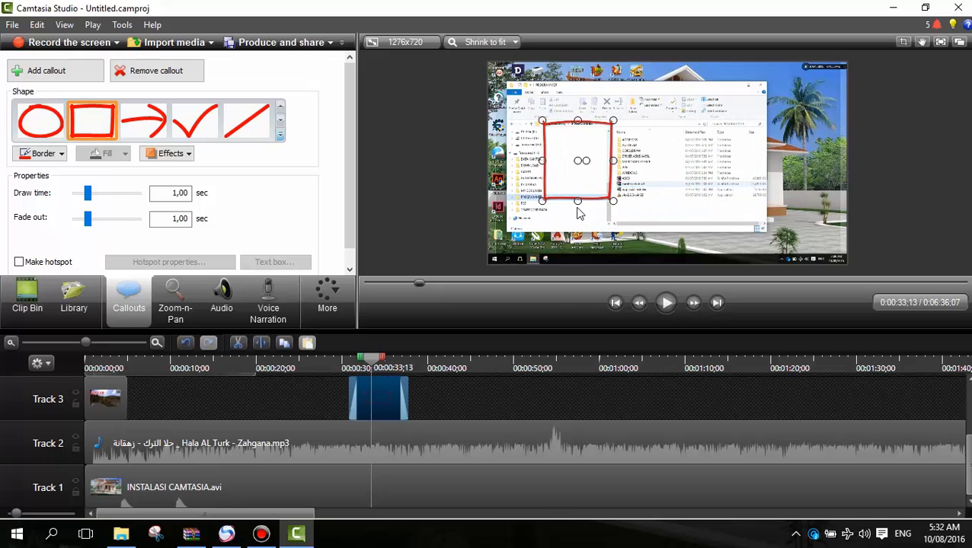
left_click_drag(577, 203, 758, 154)
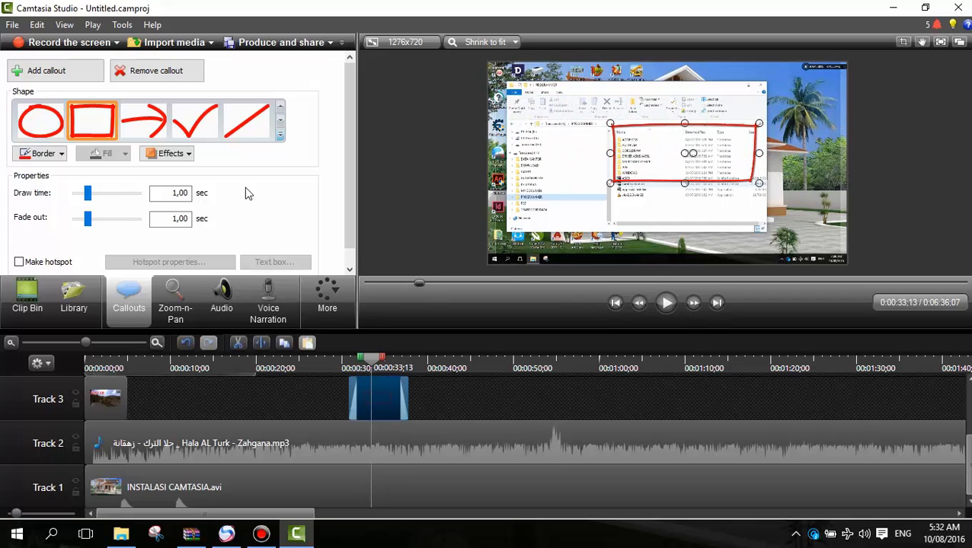
Step: Try the Sketch Motion oval and arrow shapes on the callout and settle on the check mark
left_click(41, 126)
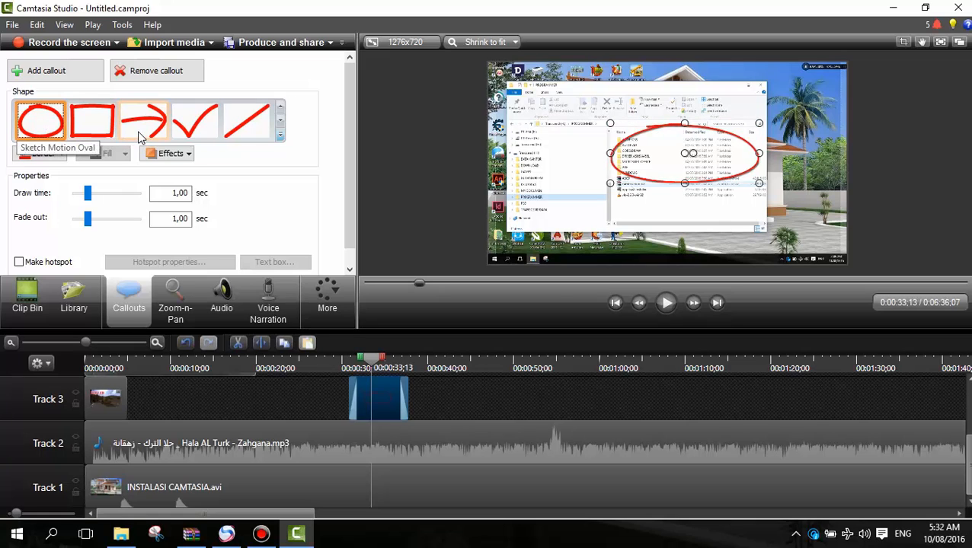
left_click(139, 135)
left_click(183, 120)
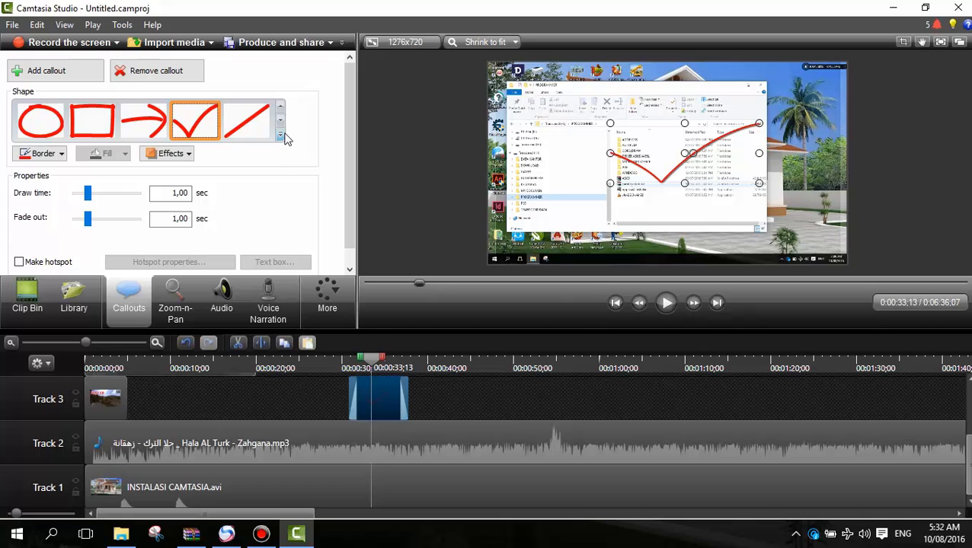
Step: Move the playhead to 0:00:46;06 on the timeline
left_click(281, 135)
left_click(478, 354)
left_click(478, 366)
left_click(283, 141)
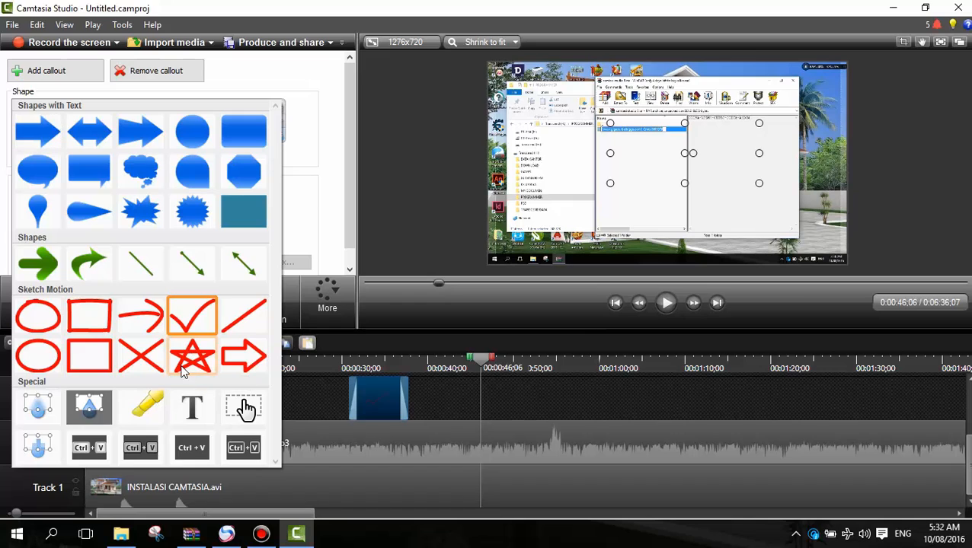
left_click(245, 408)
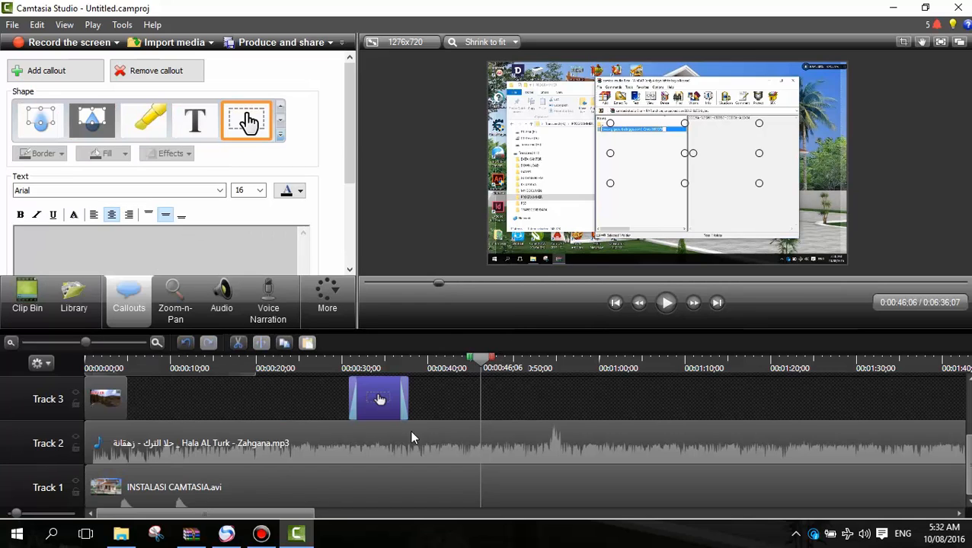
left_click(514, 435)
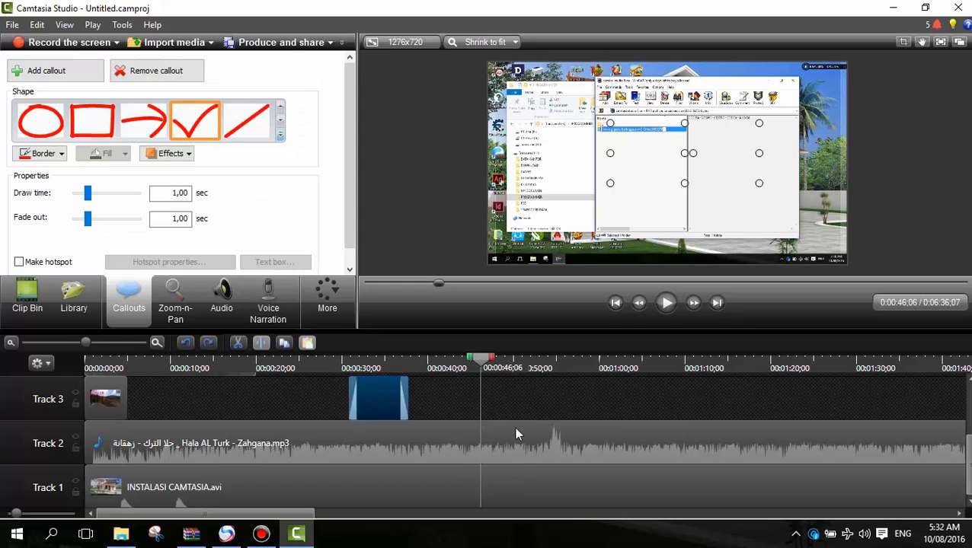
Step: Add a hotspot callout at 0:00:46;06 above the INSTALASI CAMTASIA.avi clip and position it over the archive window's file list
left_click(497, 487)
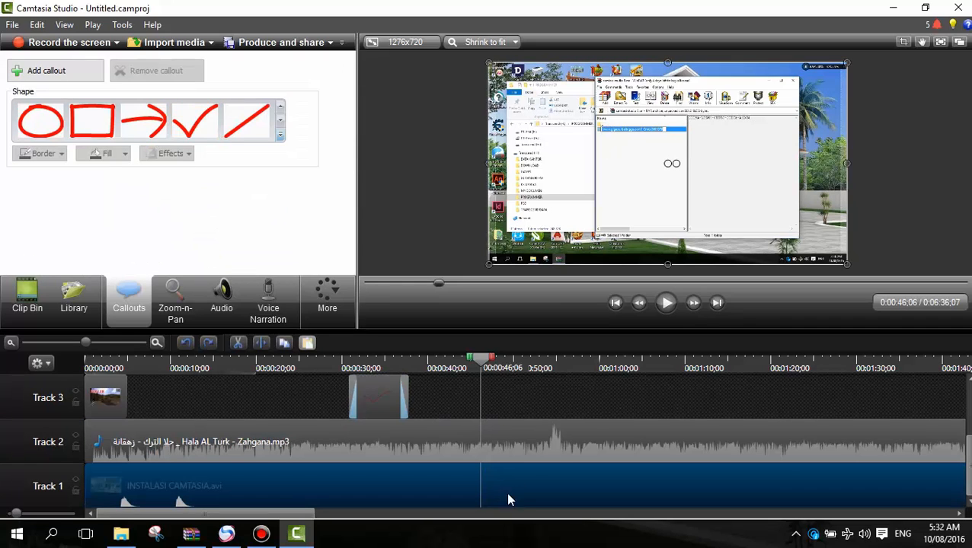
left_click(279, 136)
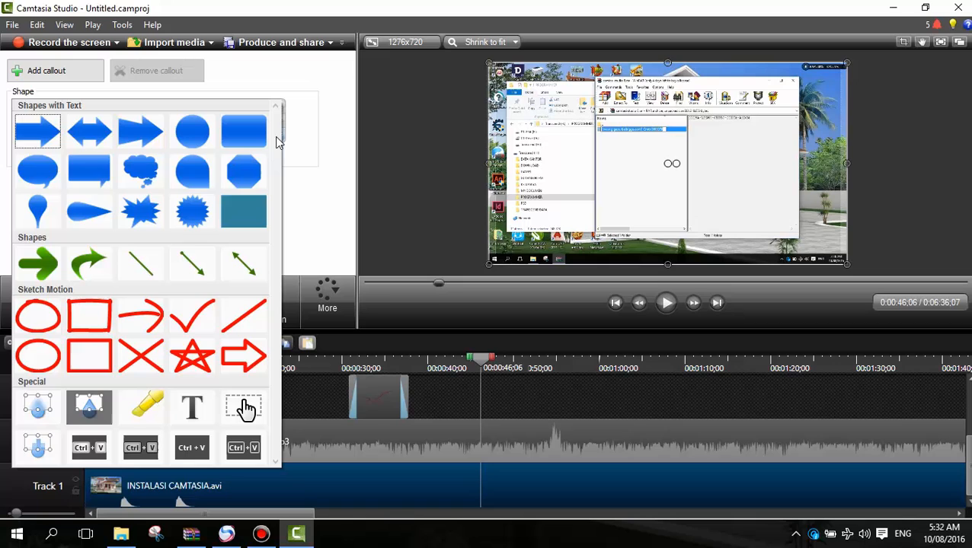
left_click(246, 410)
left_click_drag(481, 362, 520, 363)
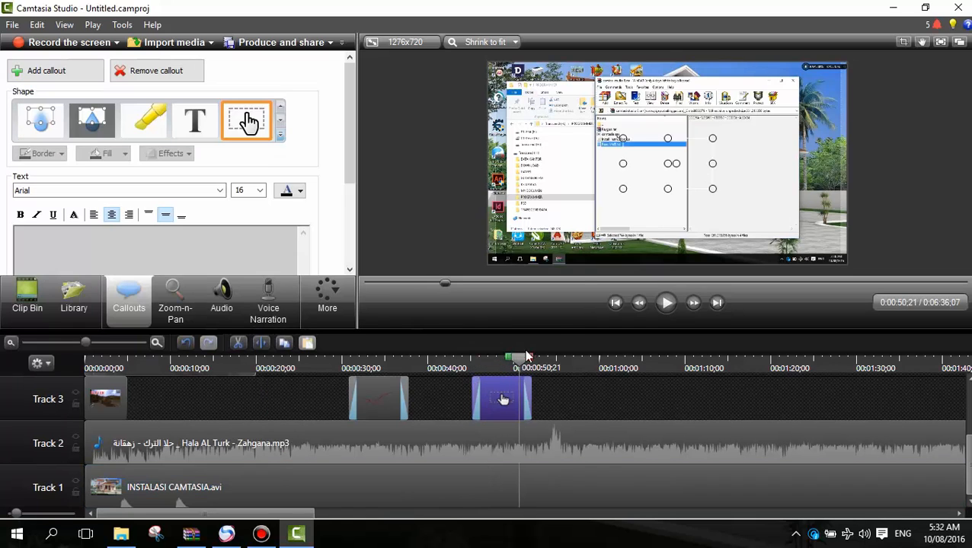
left_click_drag(668, 162, 626, 156)
left_click_drag(516, 362, 480, 363)
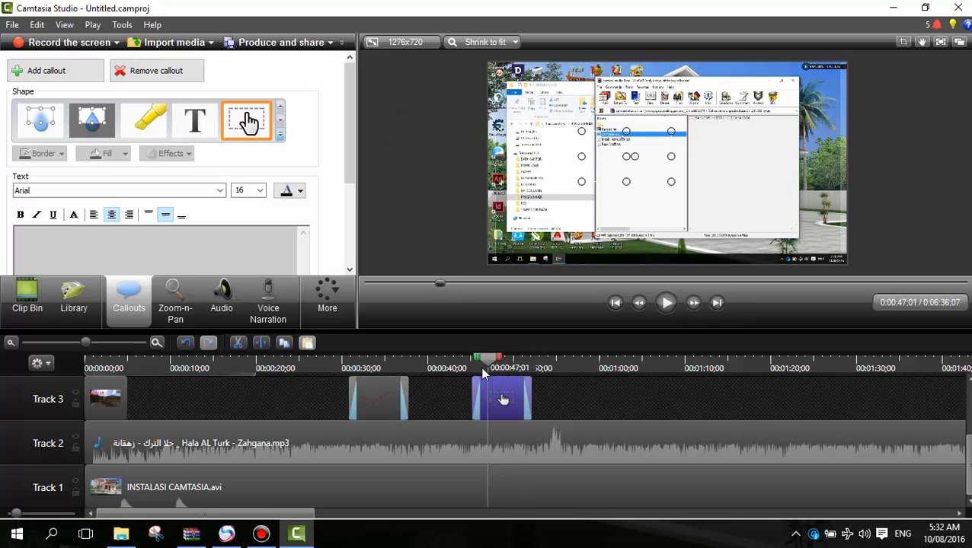
Step: Move the hotspot callout slightly earlier on Track 3 and rotate it slightly over the archive window
left_click_drag(506, 397, 481, 404)
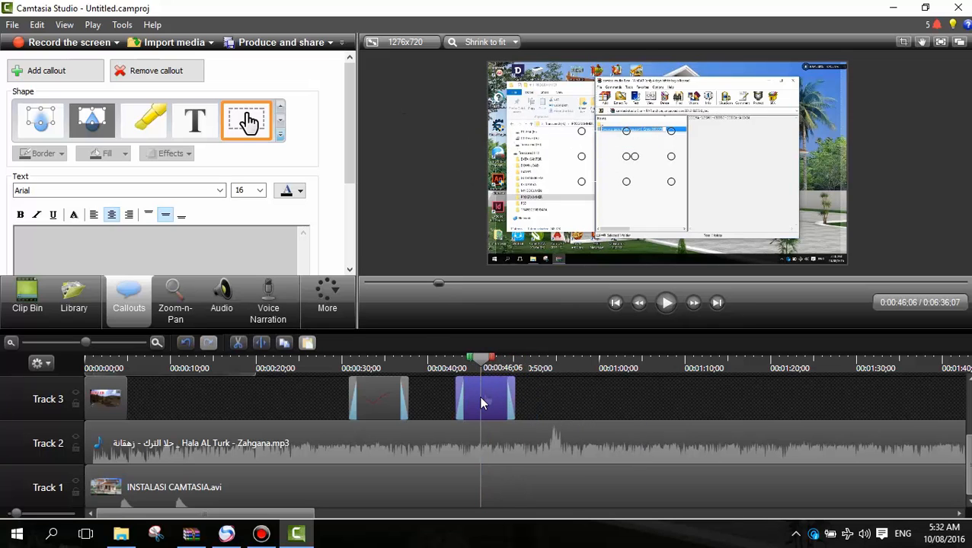
left_click_drag(630, 156, 628, 168)
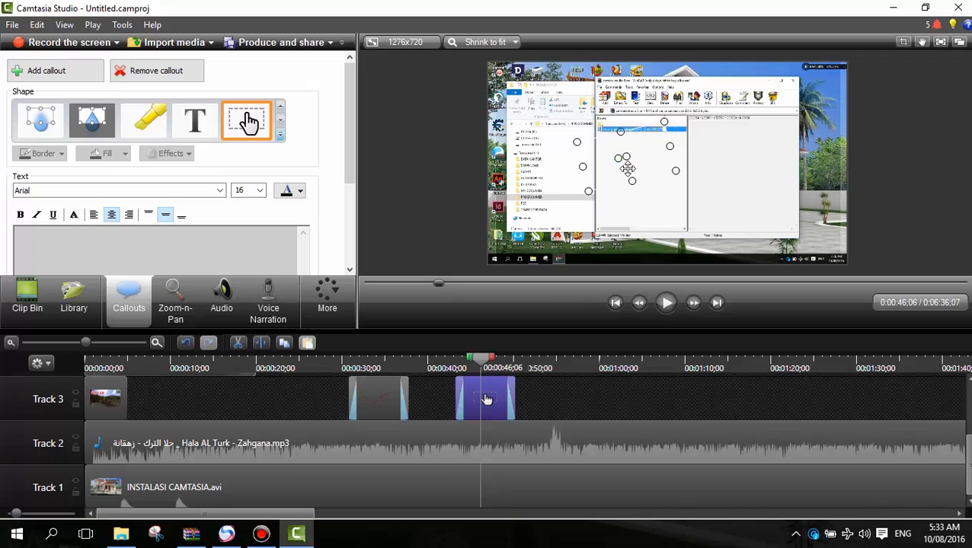
Step: Add a blur callout at 0:01:01;01 above the INSTALASI CAMTASIA.avi clip and position it over the file window's folder list
left_click(607, 364)
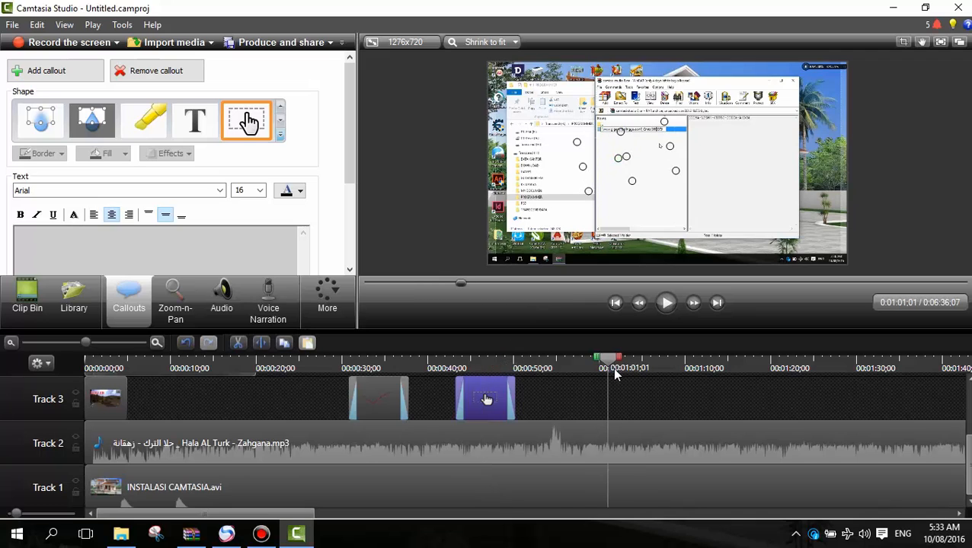
left_click(602, 504)
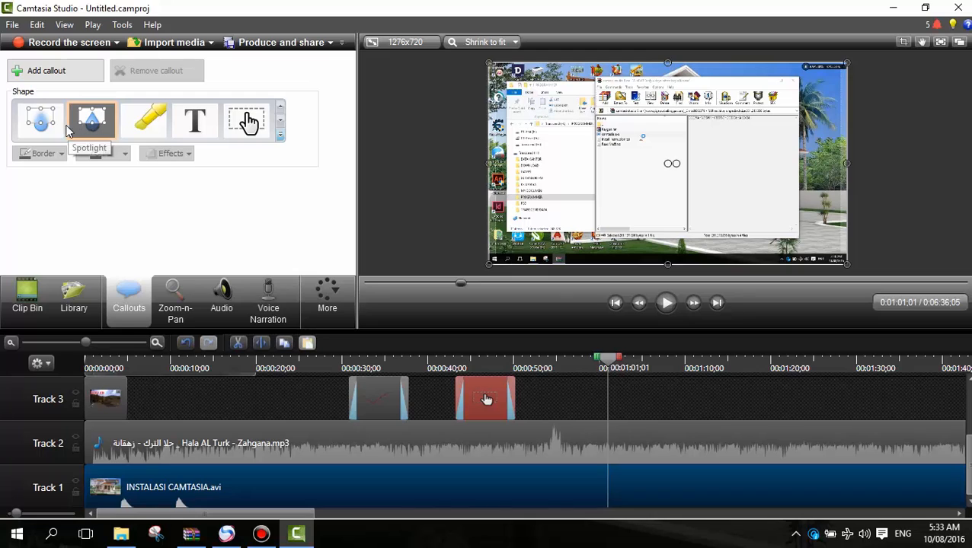
left_click(41, 120)
left_click_drag(670, 164, 573, 144)
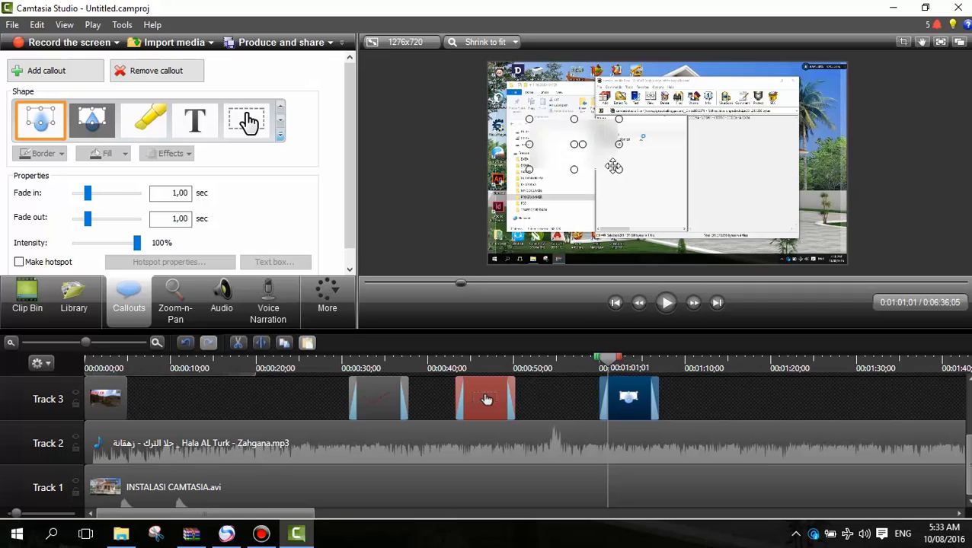
Step: Change the blur callout to a spotlight, enlarge and reposition it across both file windows, and check it at 0:01:02;01
left_click(91, 116)
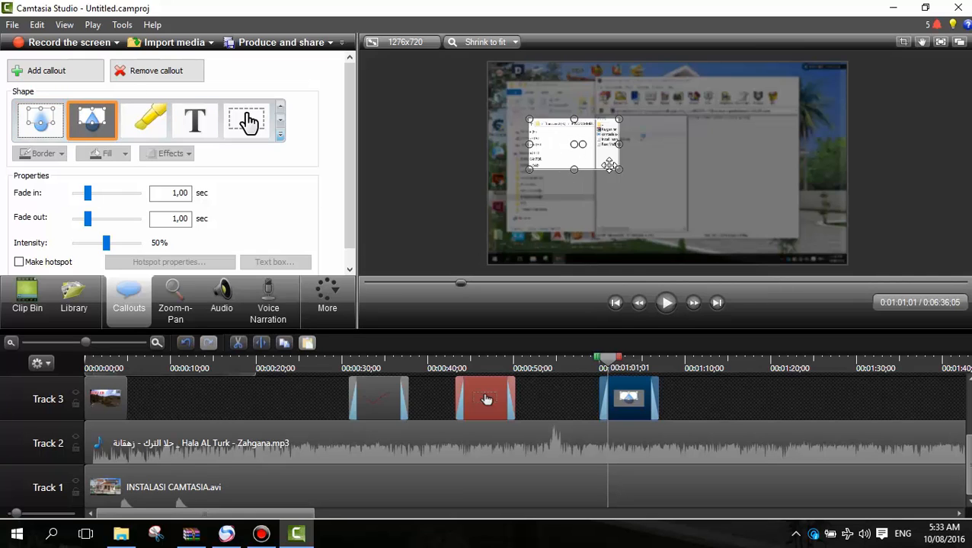
left_click_drag(612, 165, 742, 247)
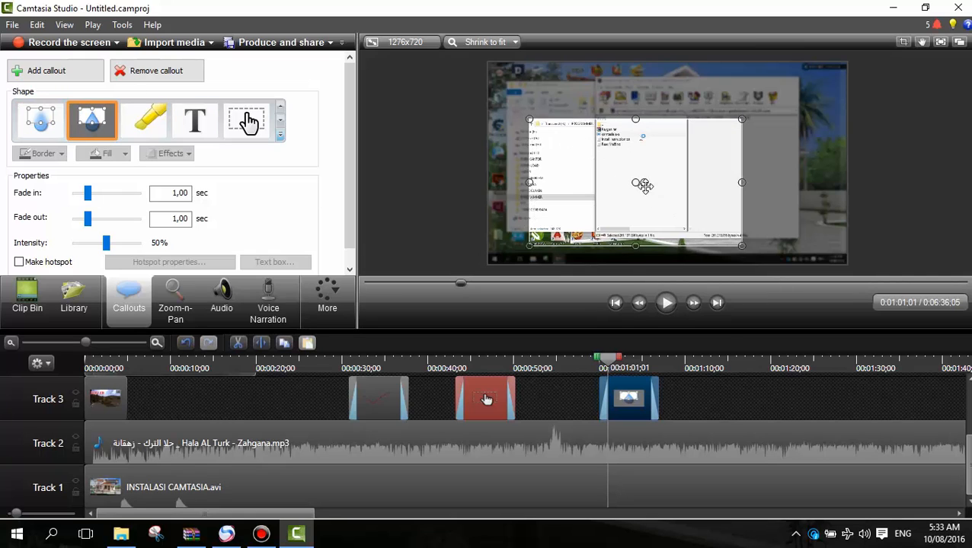
left_click_drag(644, 183, 592, 142)
mouse_move(626, 366)
left_mouse_down()
mouse_move(706, 367)
mouse_move(616, 367)
left_mouse_up()
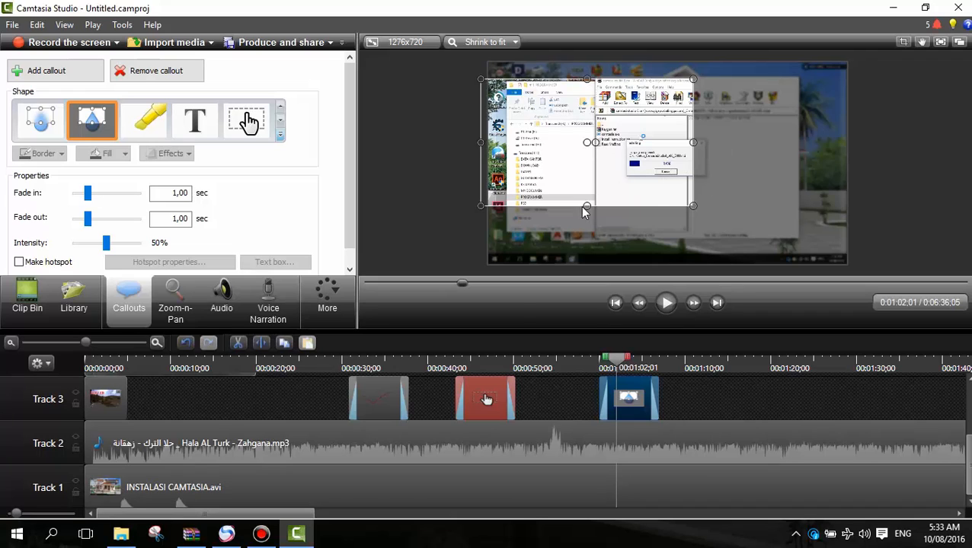
Step: Change the spotlight to a highlight callout, move it slightly earlier on Track 3 and fill it with orange
left_click(140, 120)
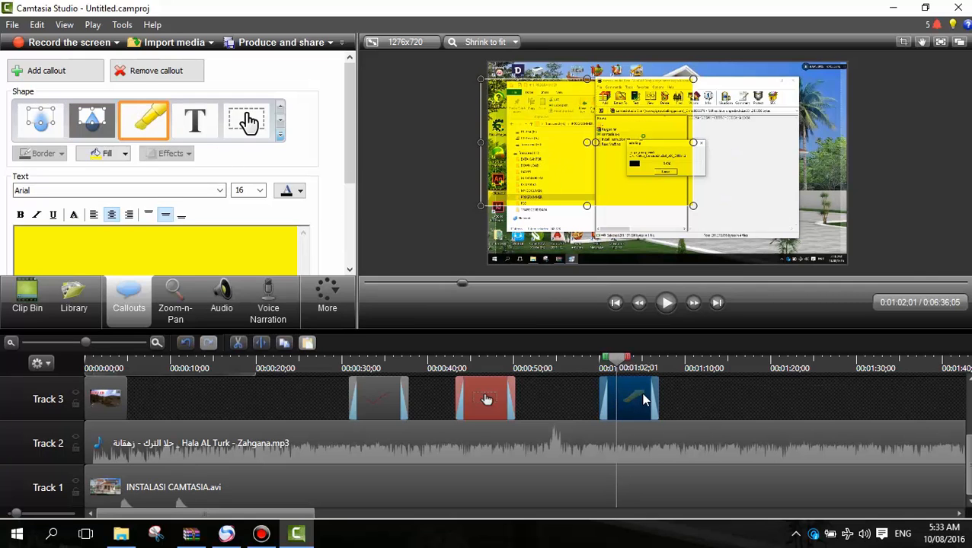
left_click_drag(630, 402, 601, 415)
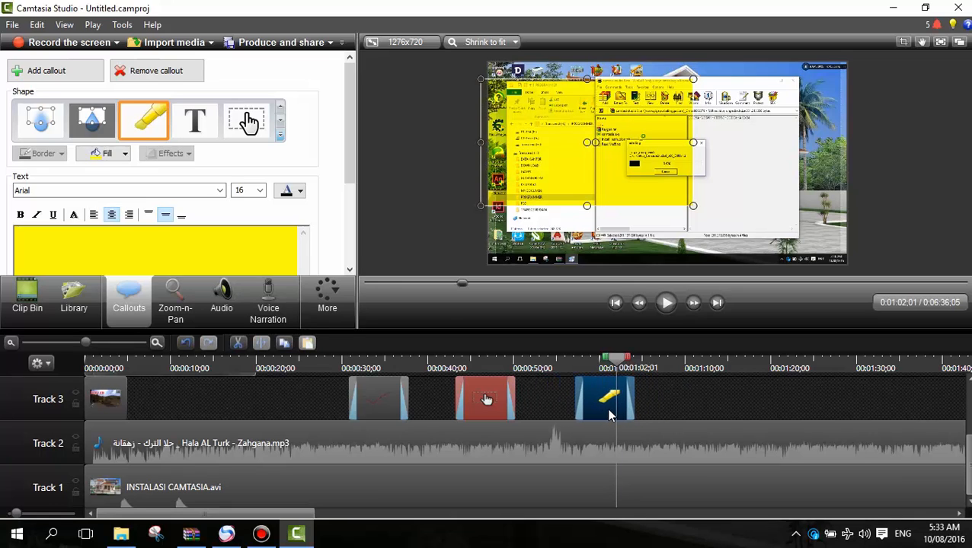
left_click(127, 153)
left_click(120, 188)
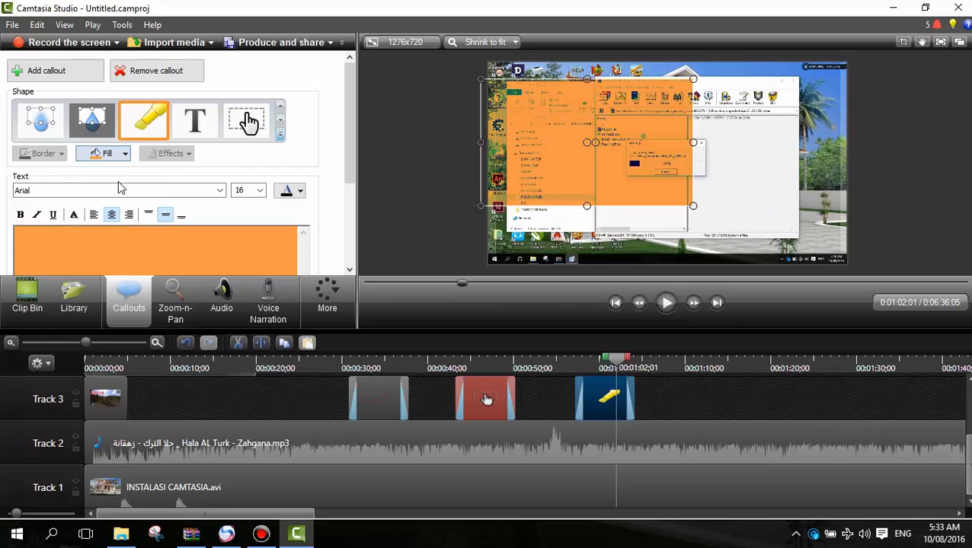
Step: Add a text callout at 0:01:10;28 on the timeline
left_click(696, 397)
left_click(695, 447)
left_click(691, 369)
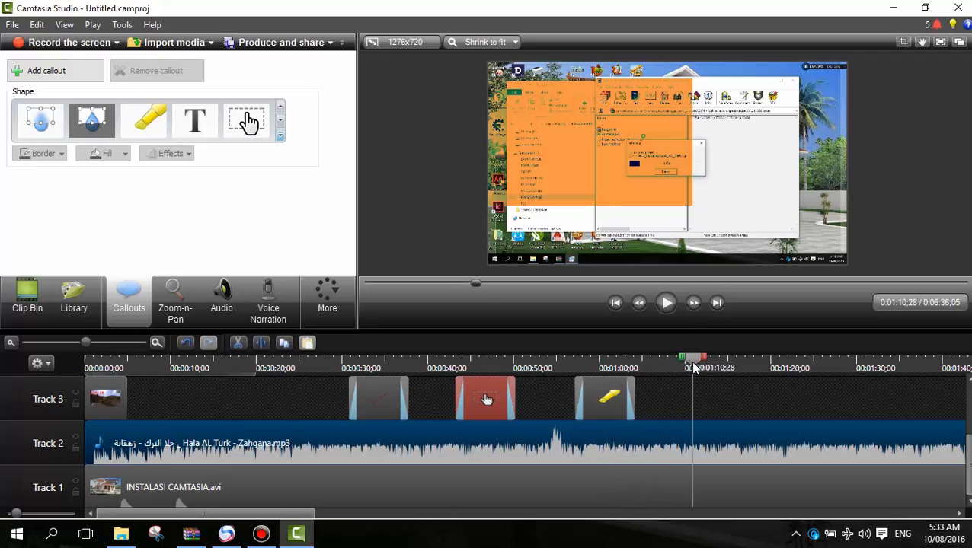
left_click(192, 127)
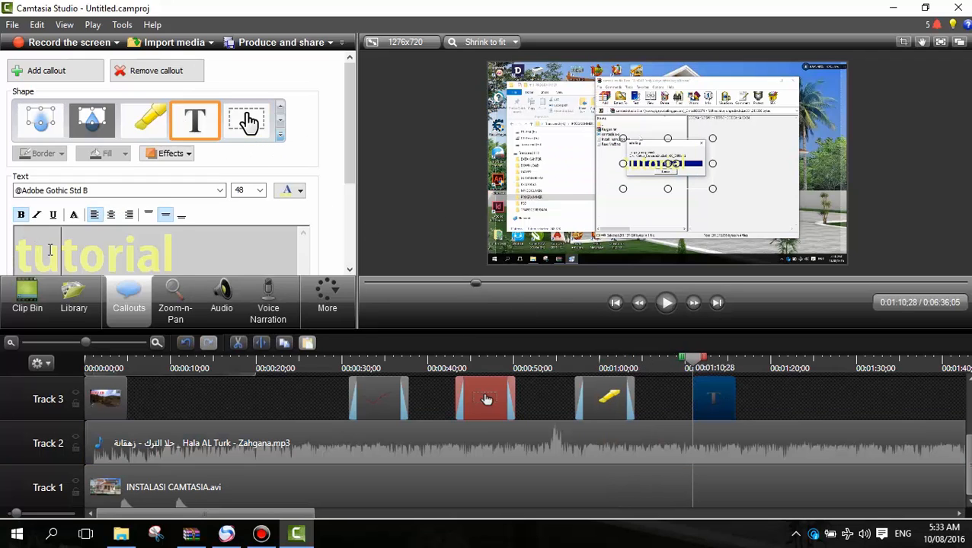
Step: Try orange on the "tutorial" text, settle on Black, Lighter 60%, and move the callout over the archive window's comment pane
triple_click(50, 249)
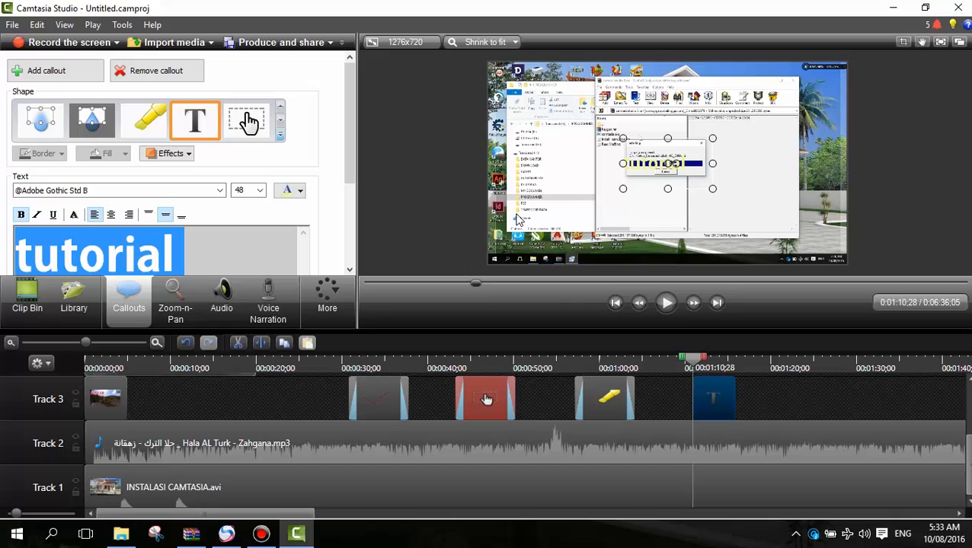
left_click(302, 191)
left_click(326, 227)
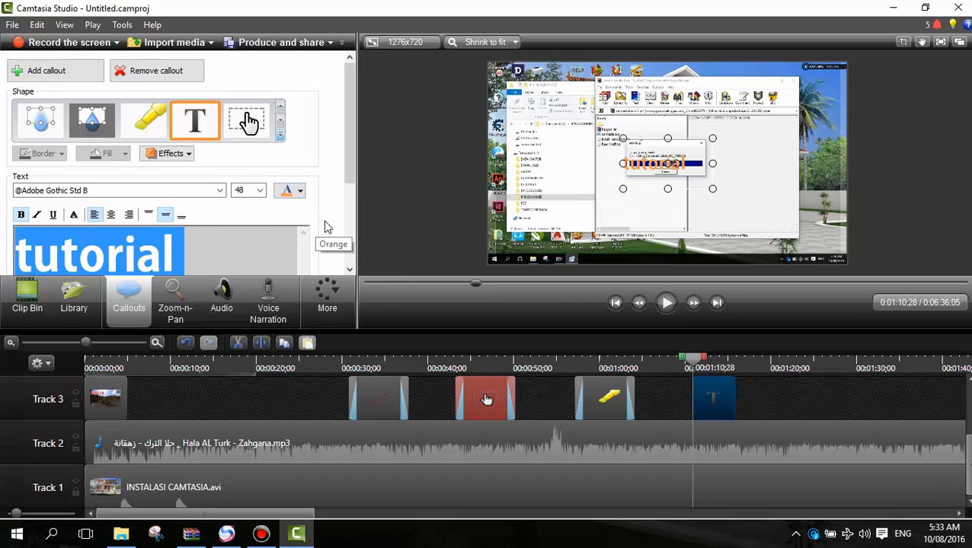
left_click(302, 191)
left_click(295, 253)
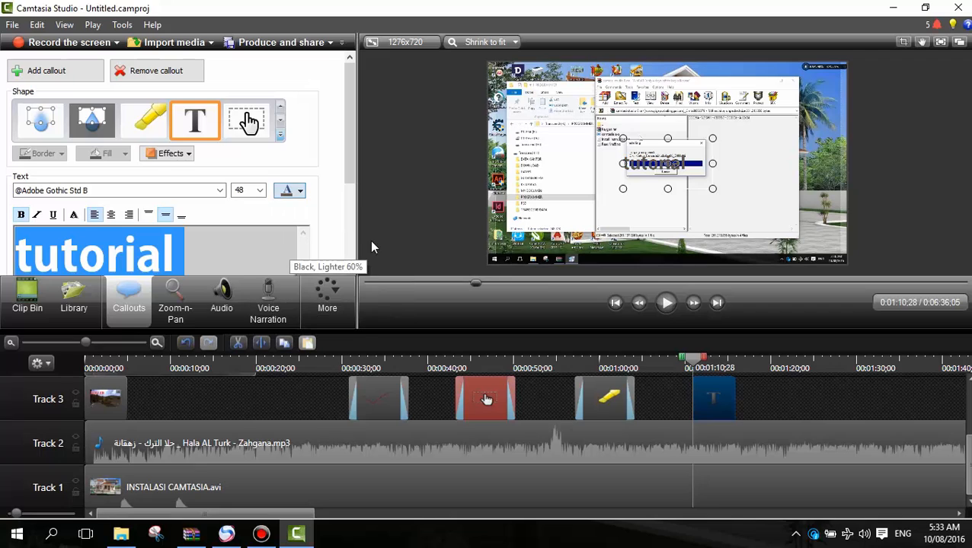
left_click_drag(667, 167, 772, 161)
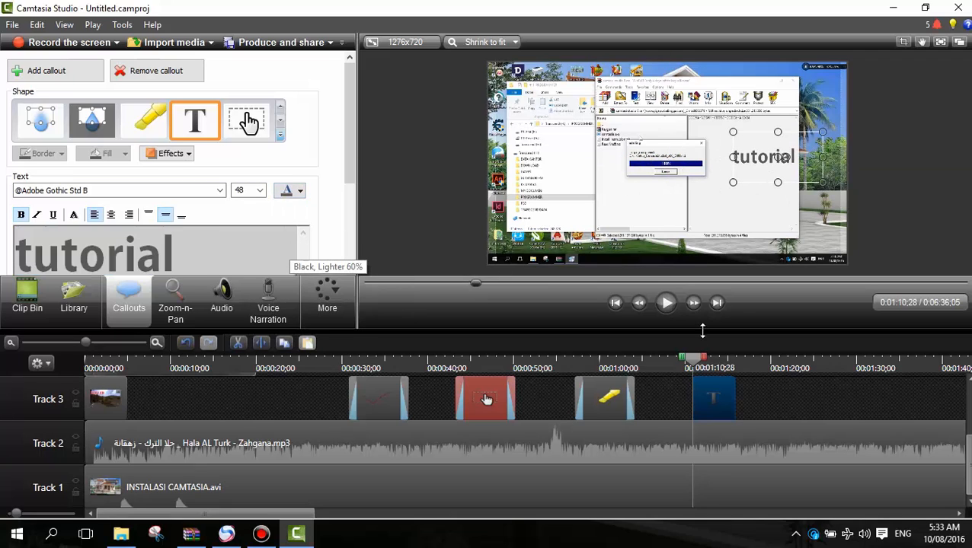
Step: Change the text callout to the raised-key Ctrl + V keystroke shape and place it near the archive window's lower edge at 0:01:13;22
left_click_drag(693, 360, 715, 364)
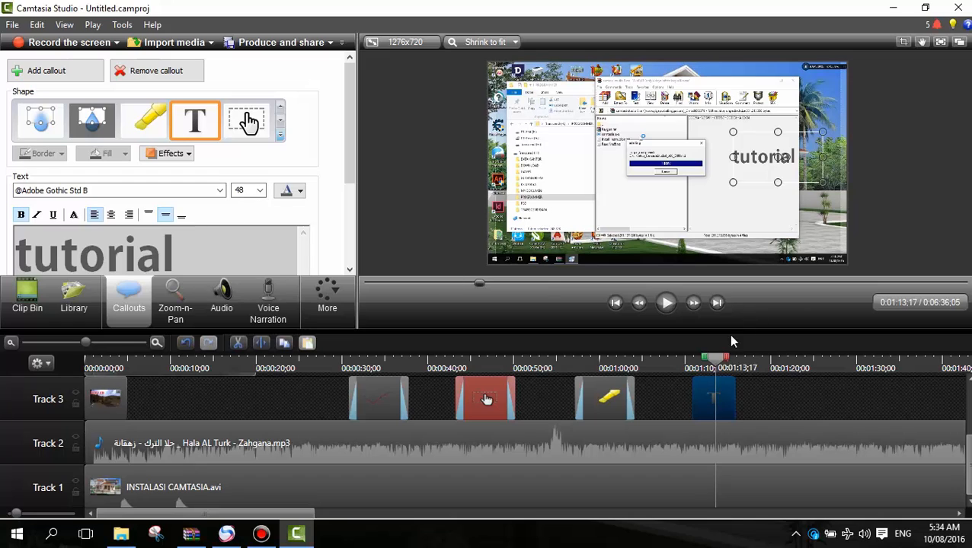
left_click_drag(719, 358, 752, 358)
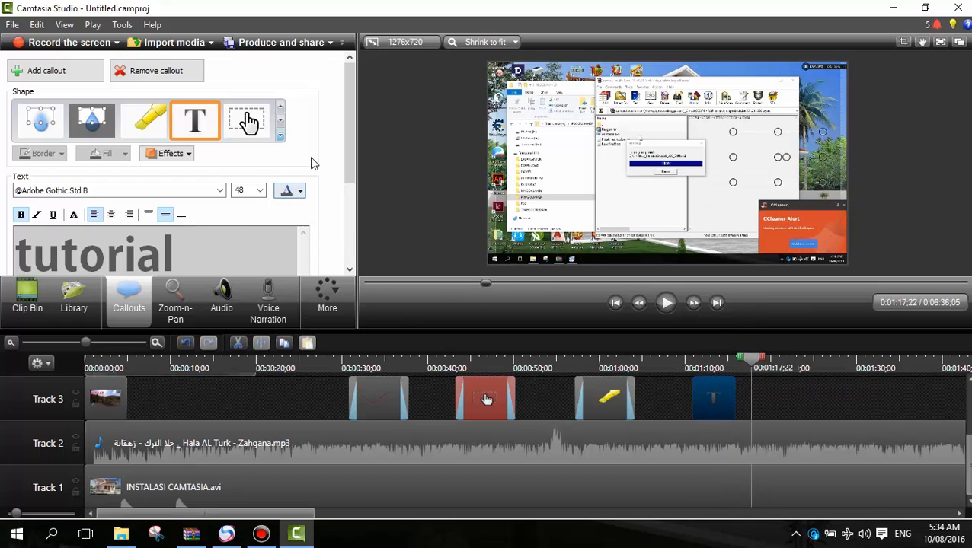
left_click(280, 135)
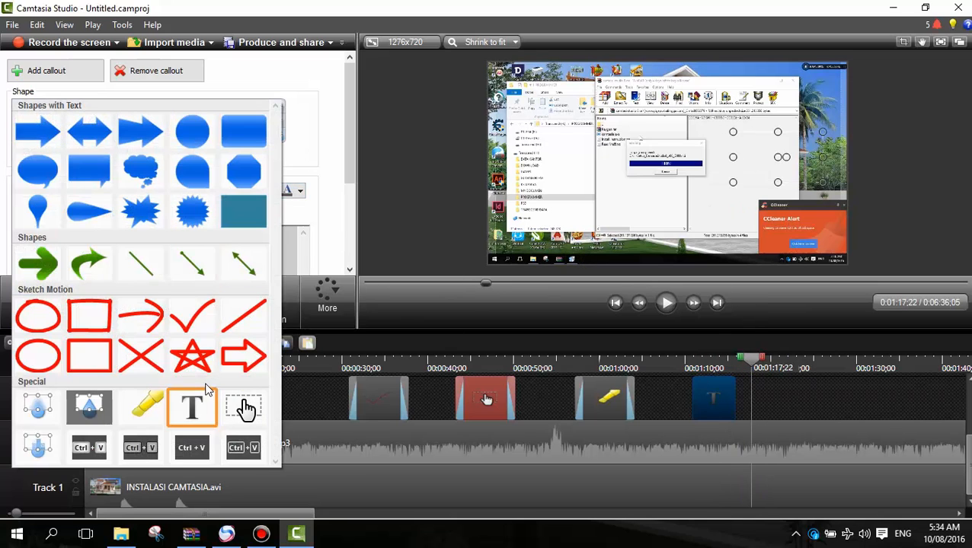
left_click(100, 444)
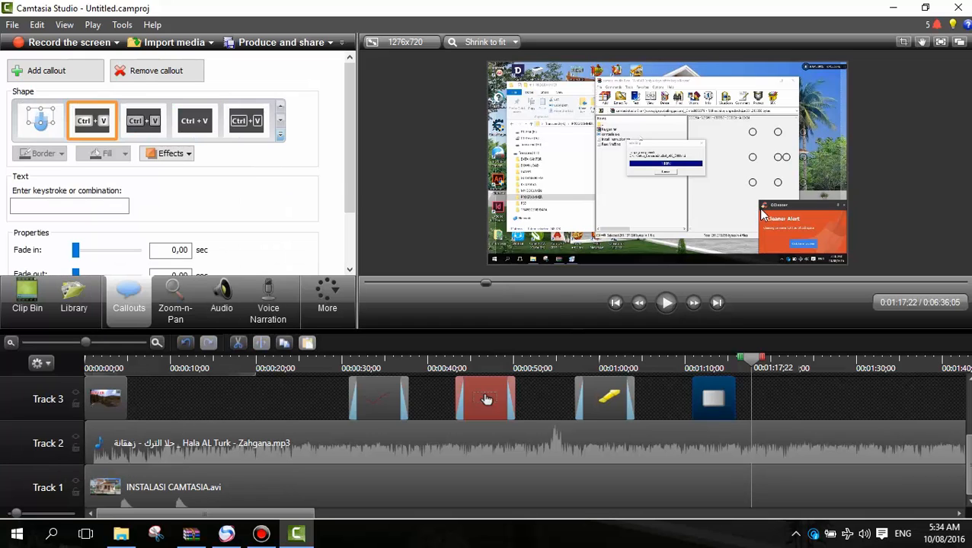
left_click_drag(749, 362, 717, 363)
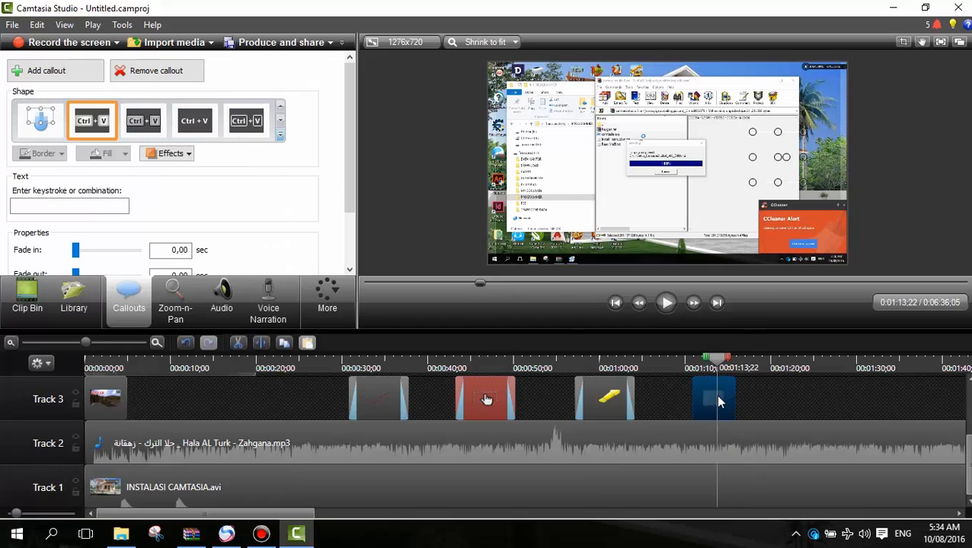
left_click_drag(778, 156, 752, 206)
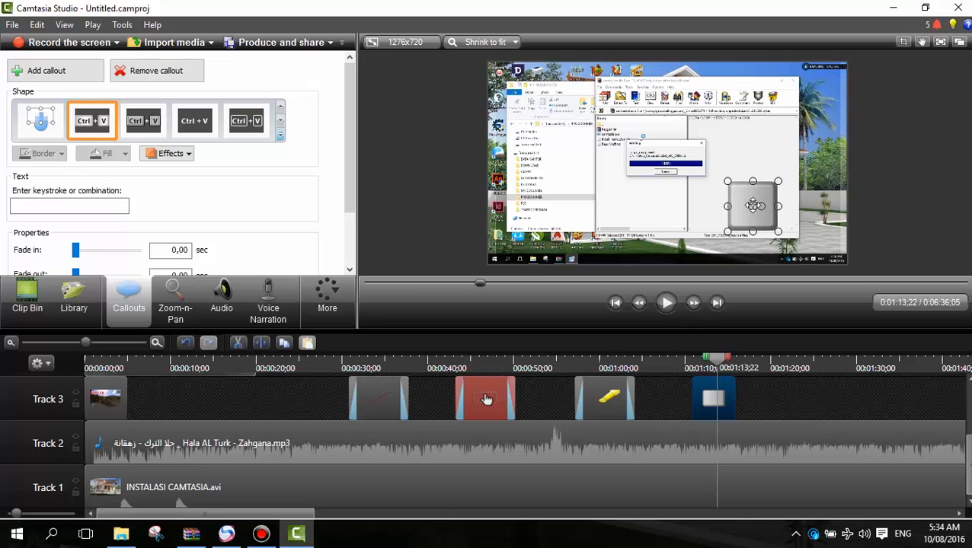
Step: Set the callout's keystroke to Ctrl and move the key over the lower part of the archive window's file list
left_click(88, 205)
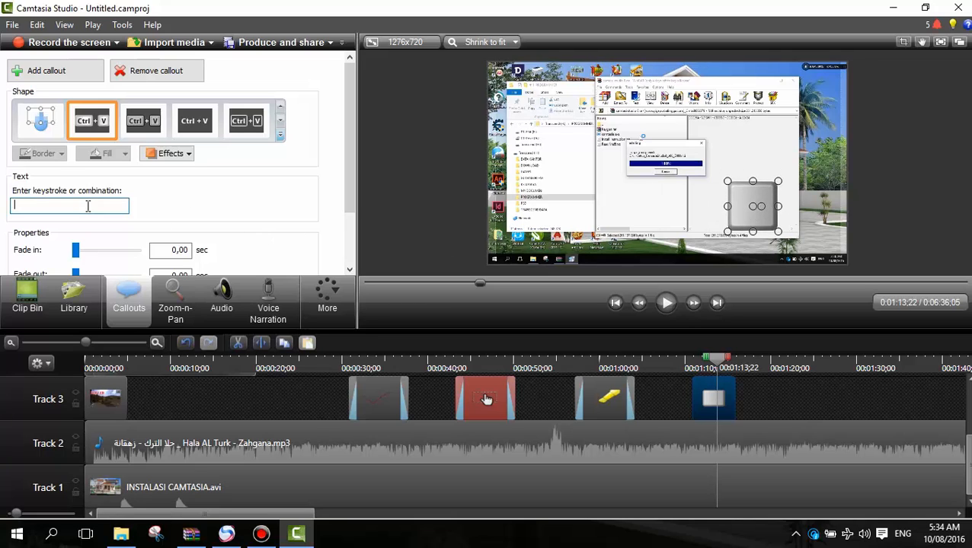
key("ctrl")
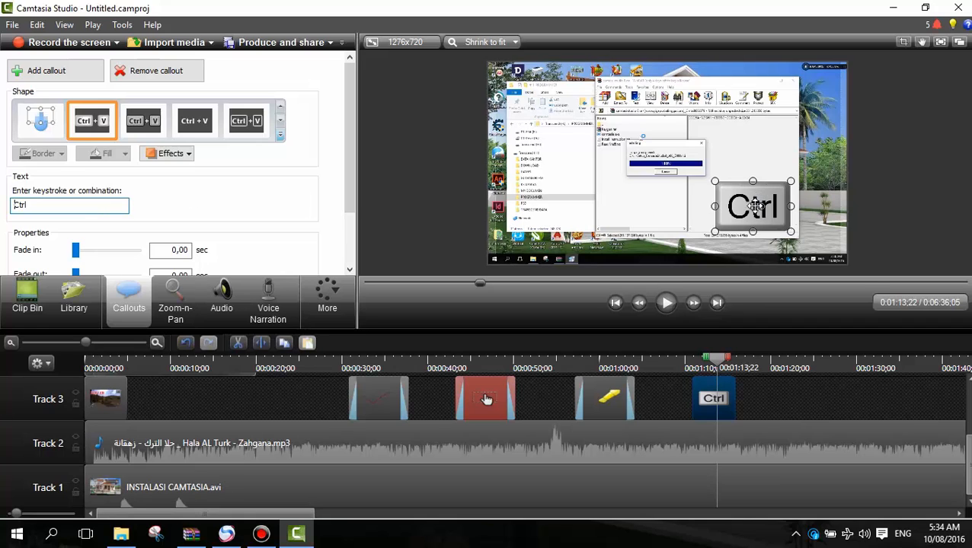
left_click_drag(754, 206, 634, 210)
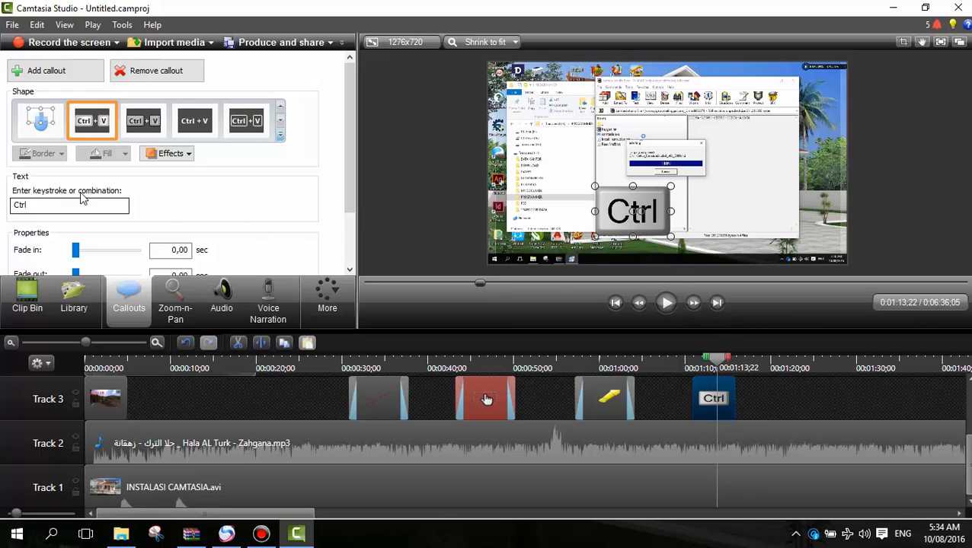
Step: Try to extend the callout's keystroke to a Ctrl + Shift combination
left_click(47, 205)
type("+")
key("ctrl+shift")
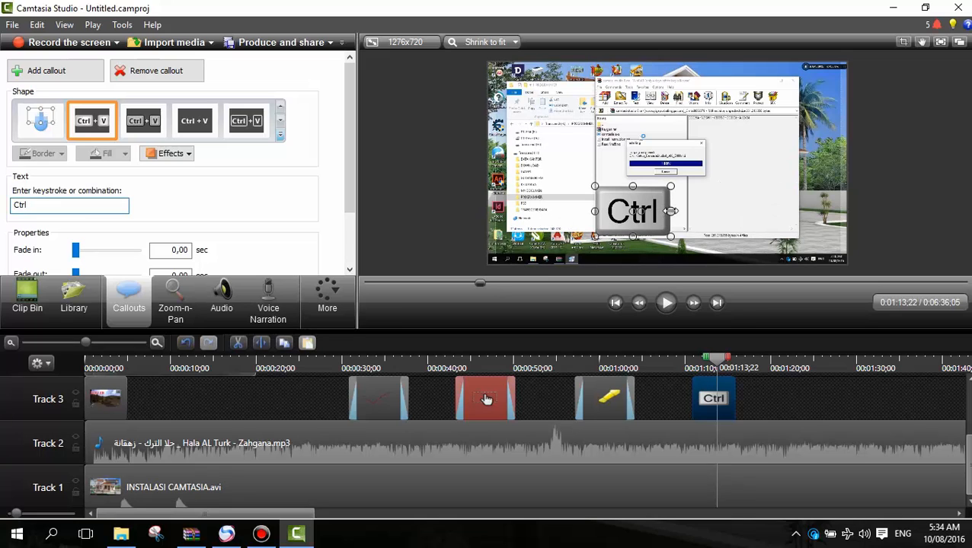
Step: Enlarge the Ctrl key, retry the Ctrl + Shift combination, and move the key up over the archive window
left_click_drag(670, 211, 772, 211)
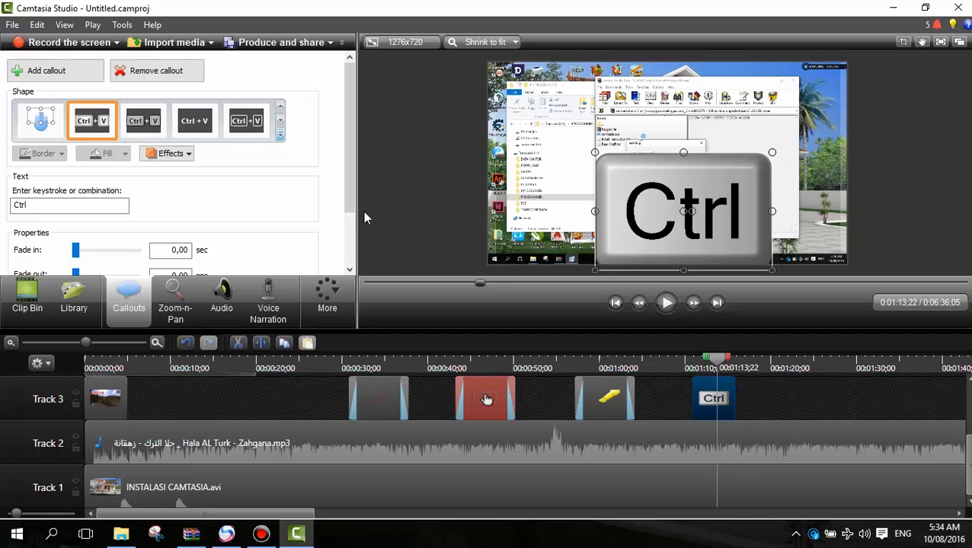
left_click(61, 205)
key("ctrl+shift")
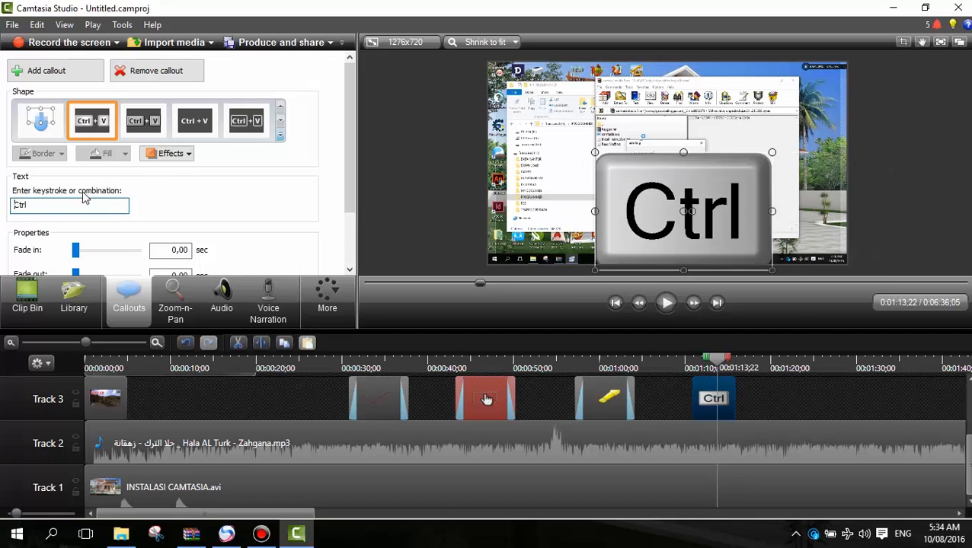
key("ctrl+shift")
left_click_drag(684, 215, 691, 177)
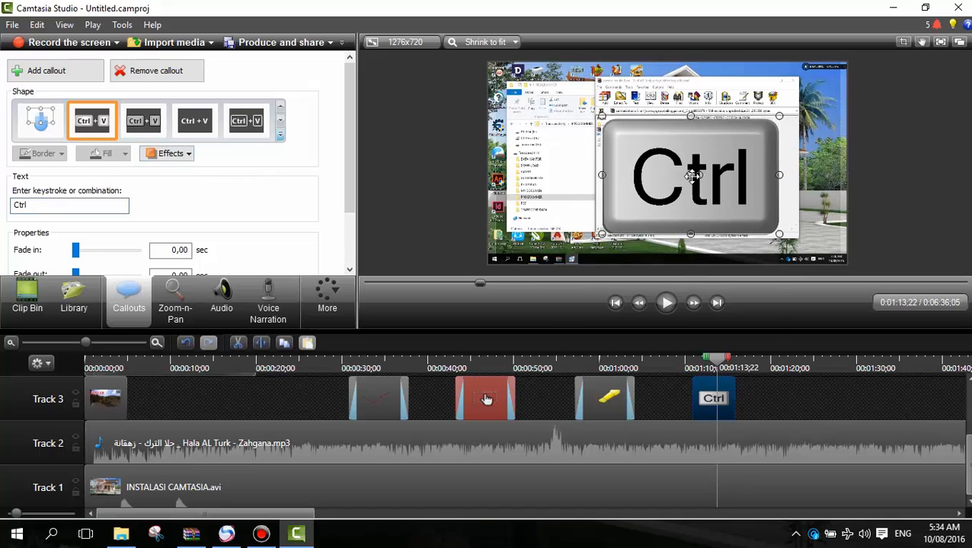
Step: Switch the keystroke callout to the outlined key style, then shrink it and move it over the archive window's file list
left_click(255, 131)
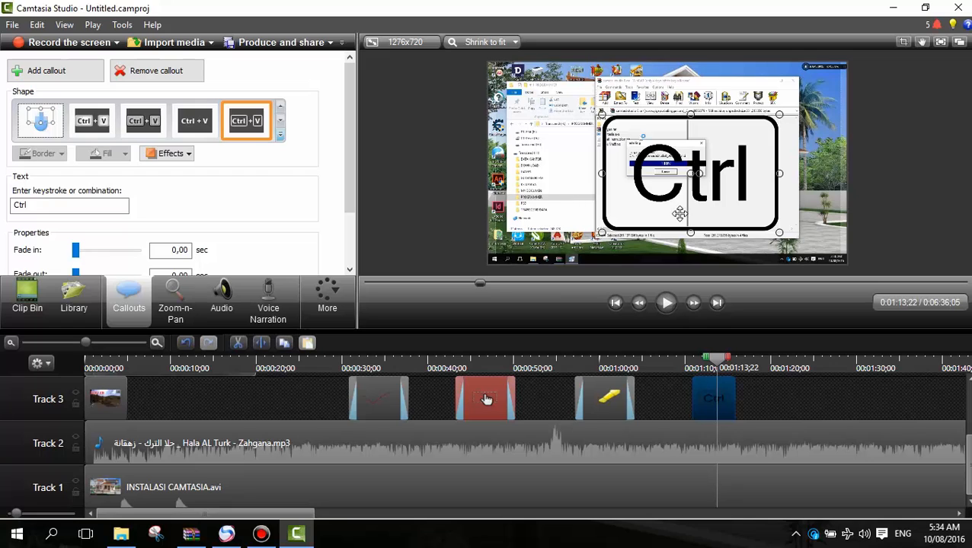
left_click(71, 205)
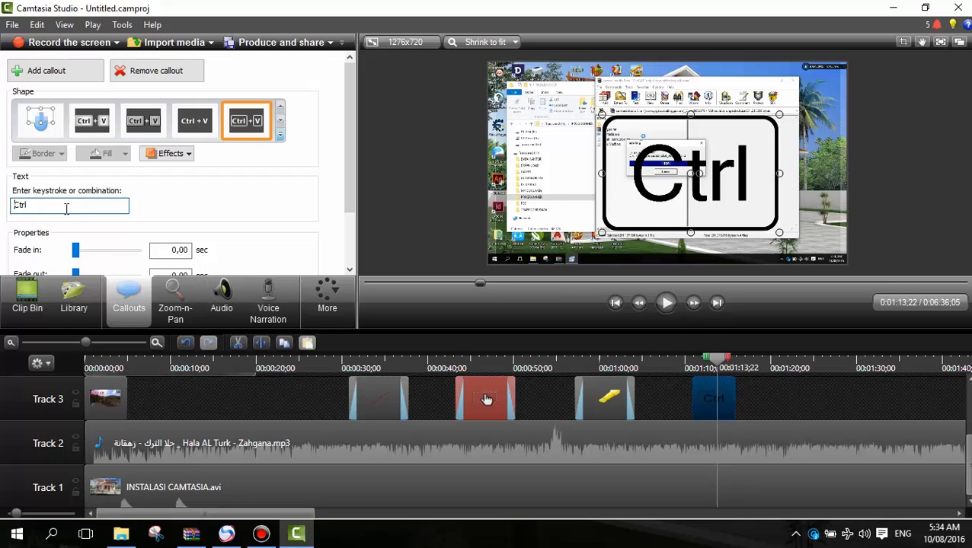
type("+")
key("BackSpace")
left_click_drag(730, 207, 616, 142)
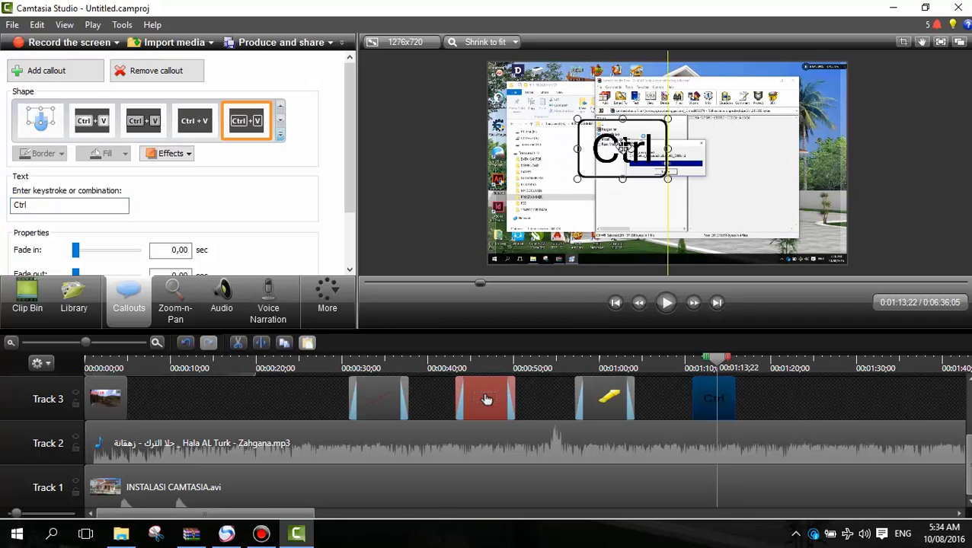
Step: Set the outlined callout's keystroke to Shift and move the playhead back to 0:01:09;12
left_click(76, 208)
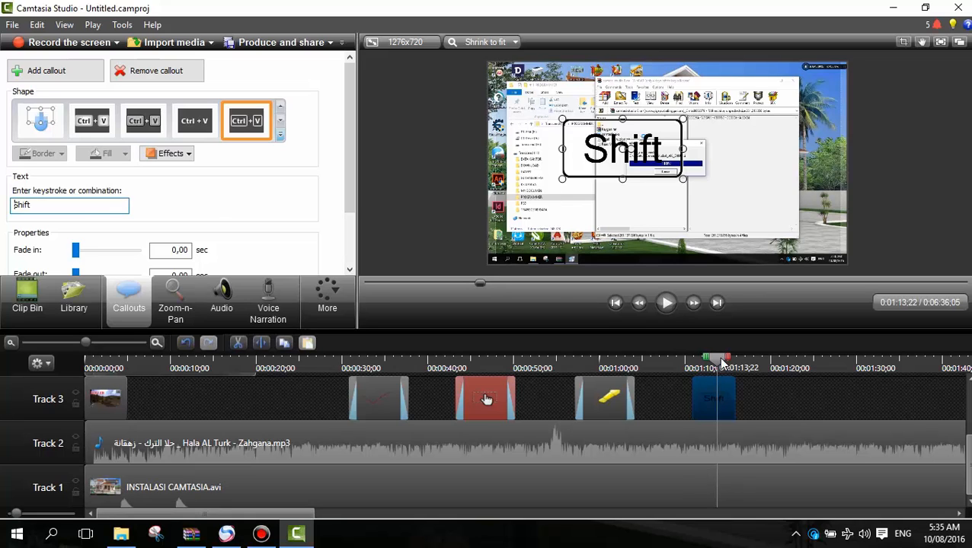
left_click_drag(721, 365, 680, 366)
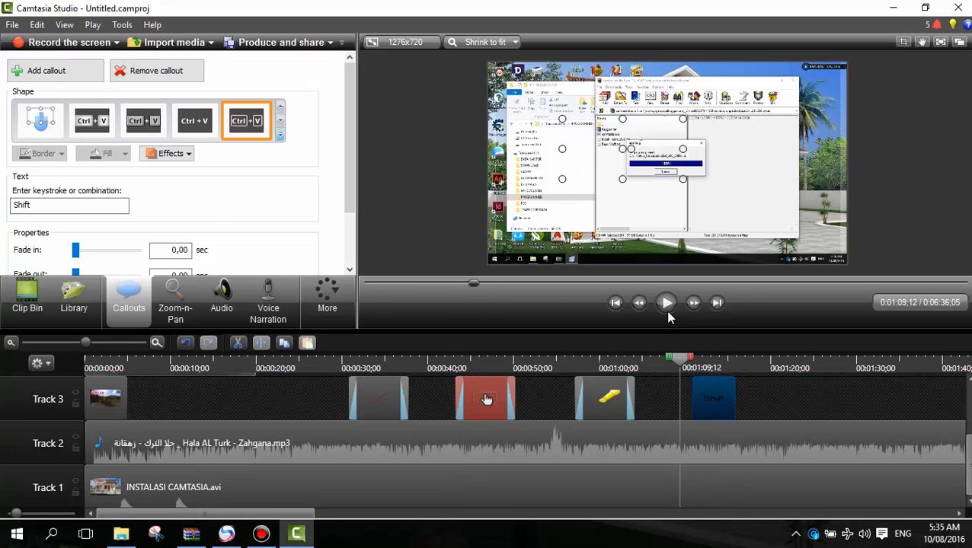
Step: Play the timeline through the Shift keystroke callout, pause within it, and look over the full gallery of callout shapes
left_click(665, 309)
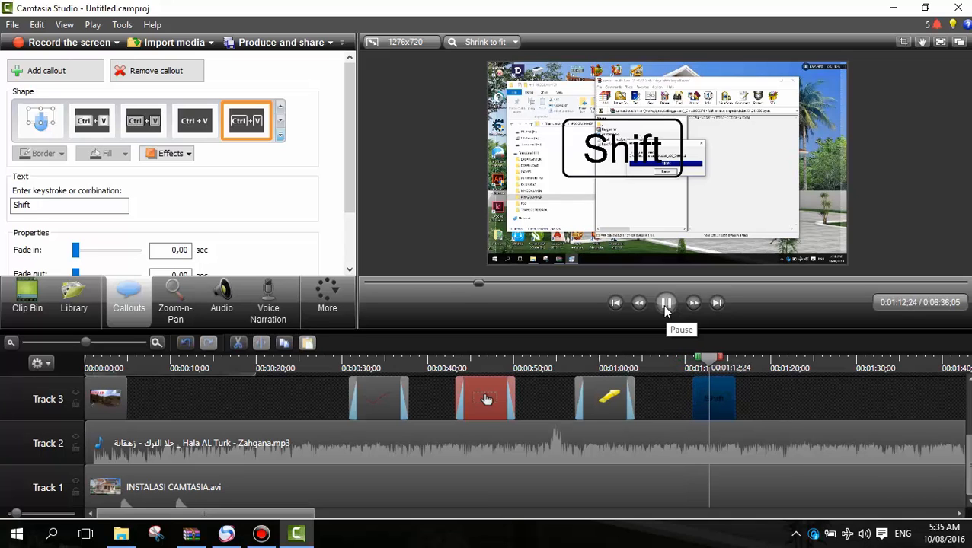
left_click(666, 305)
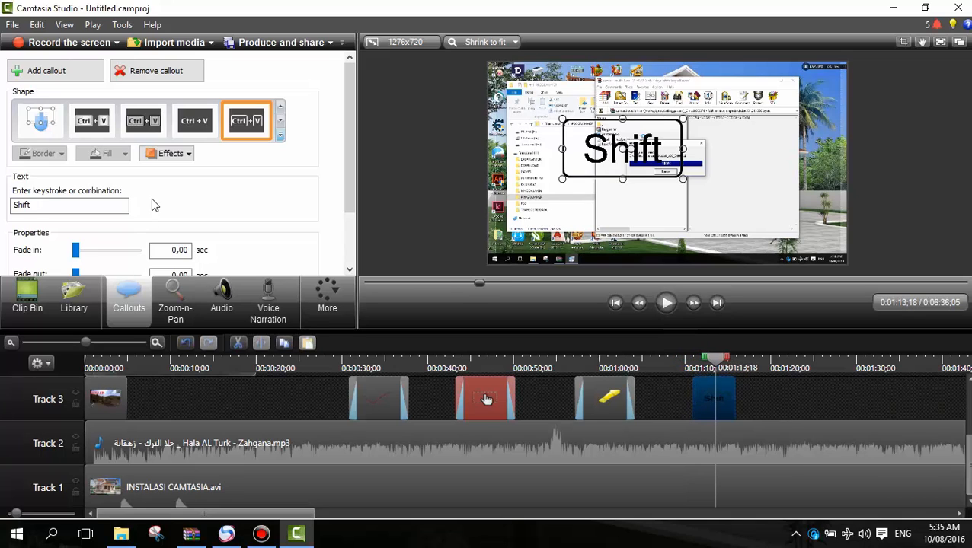
left_click(281, 137)
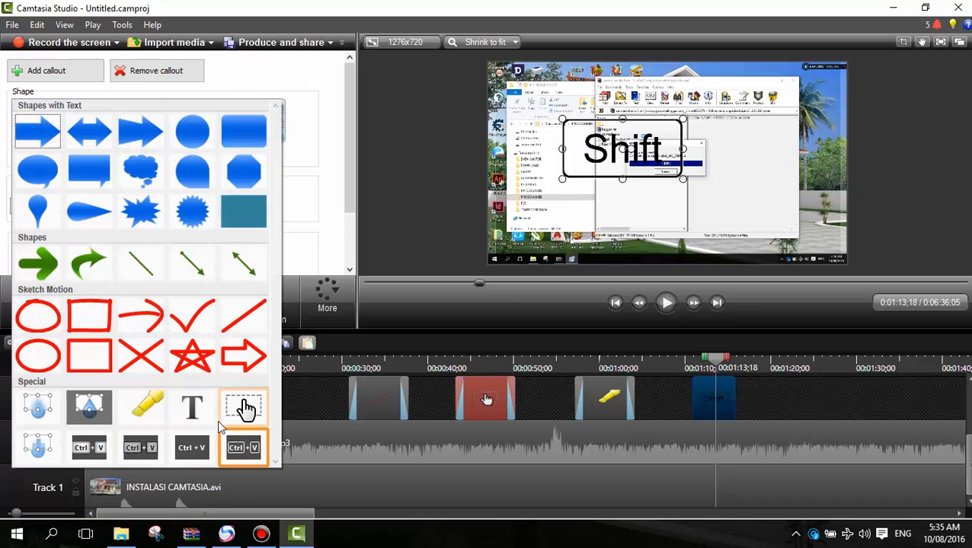
left_click(281, 84)
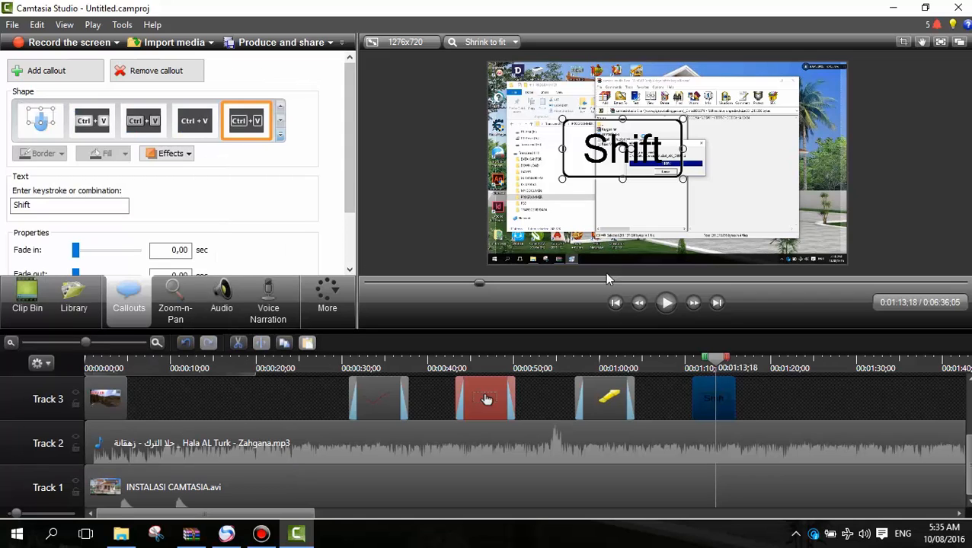
Step: Move the playhead to the end of the Shift keystroke callout at 0:01:15;28
left_click_drag(713, 368, 736, 368)
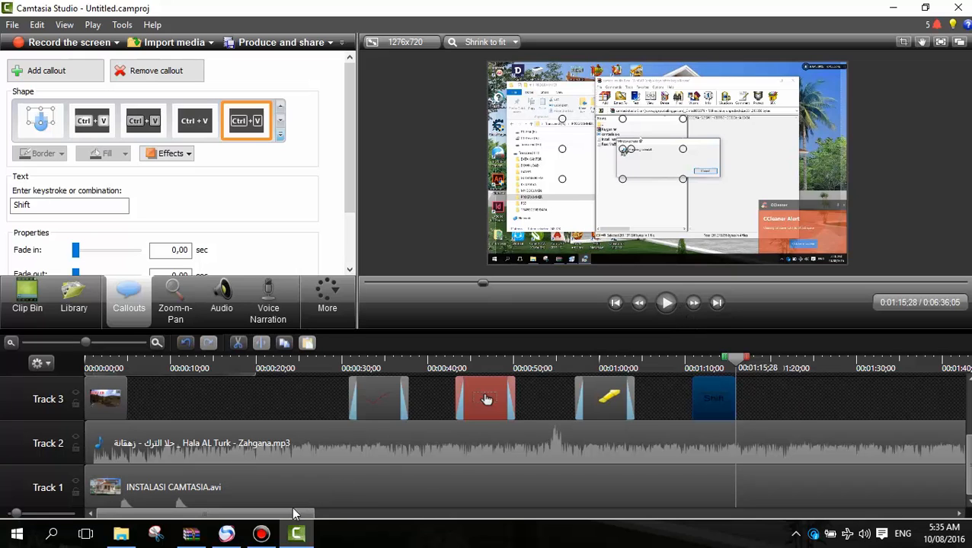
left_click(262, 534)
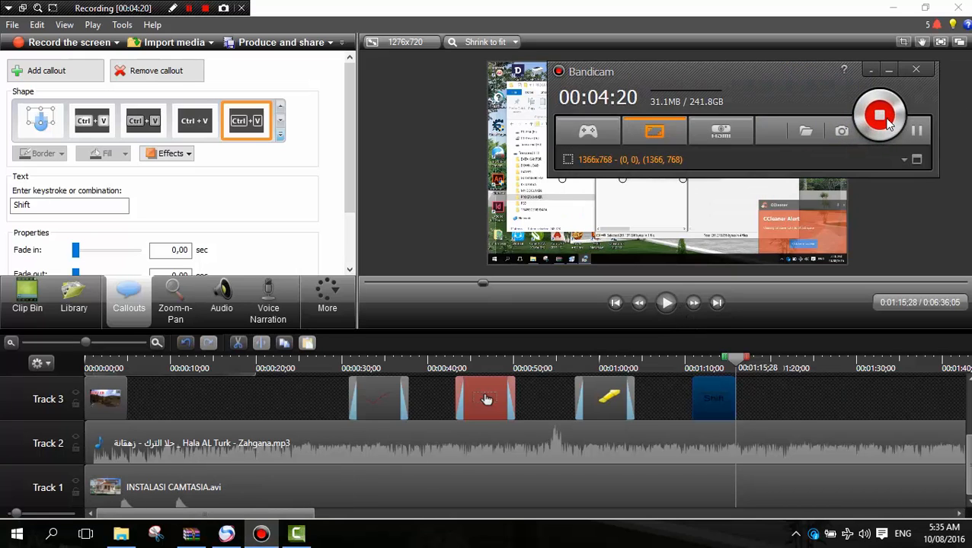